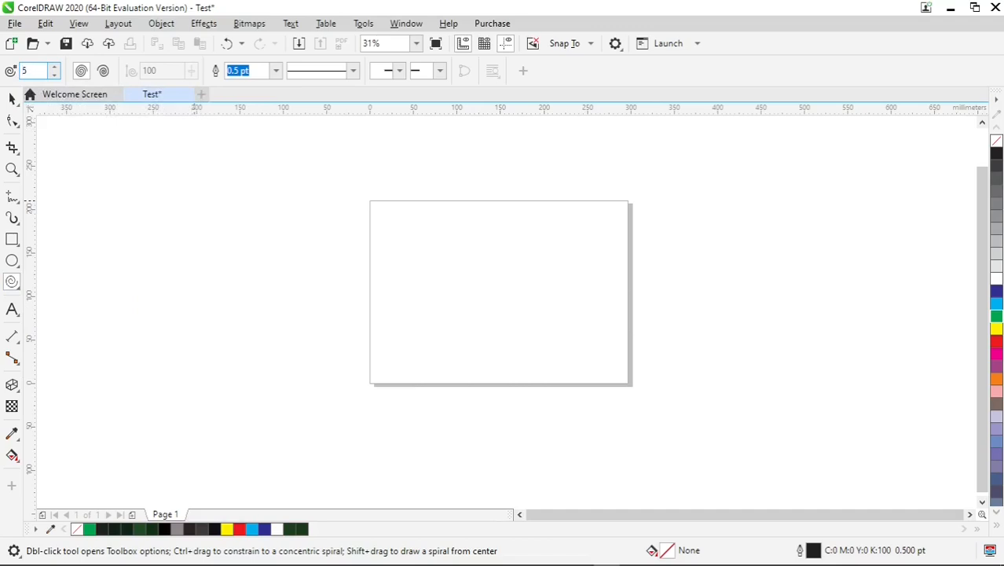
Draw a five-revolution spiral about 174 by 154 mm on the page and set its outline width to 16 pt
drag(425, 230, 572, 362)
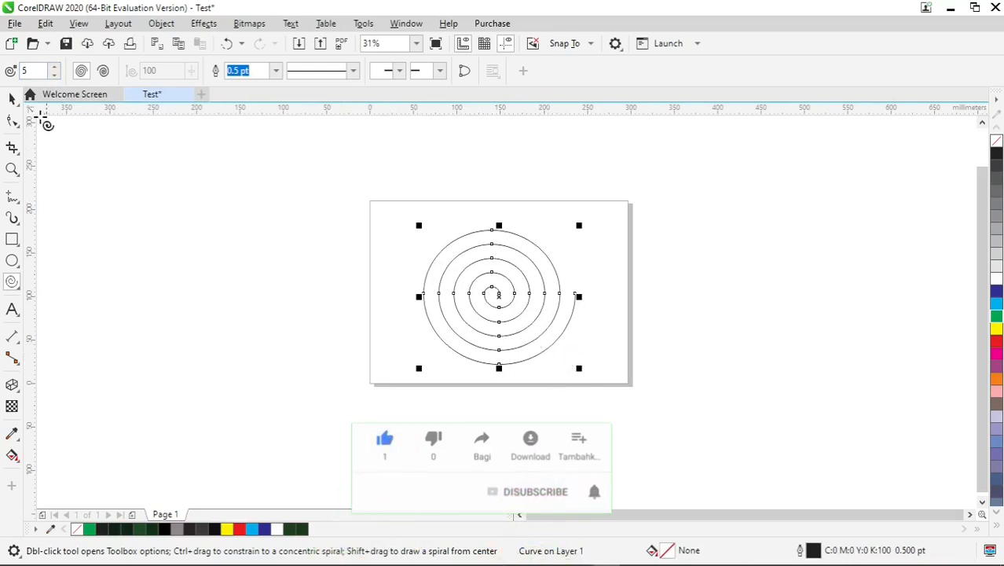
click(11, 99)
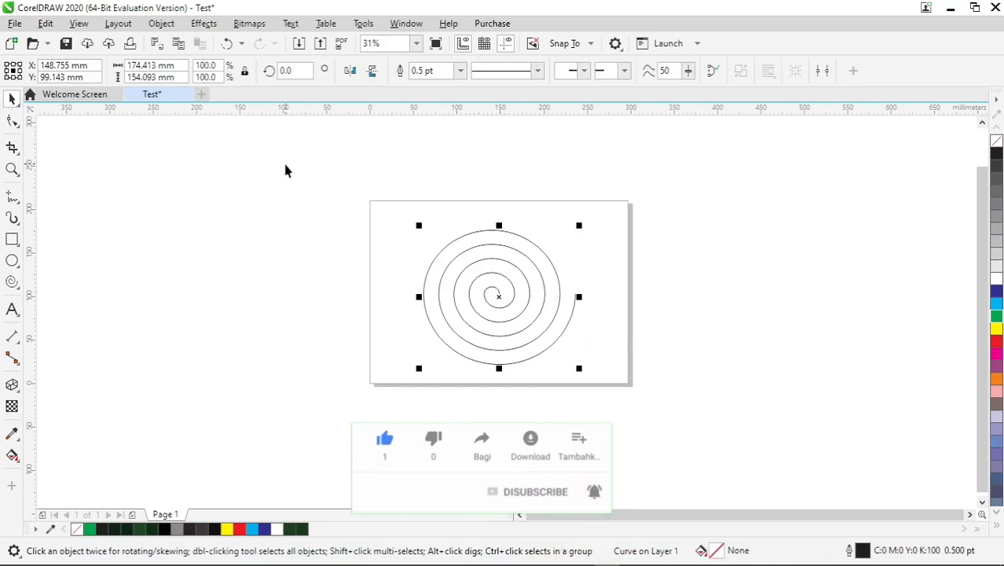
click(460, 71)
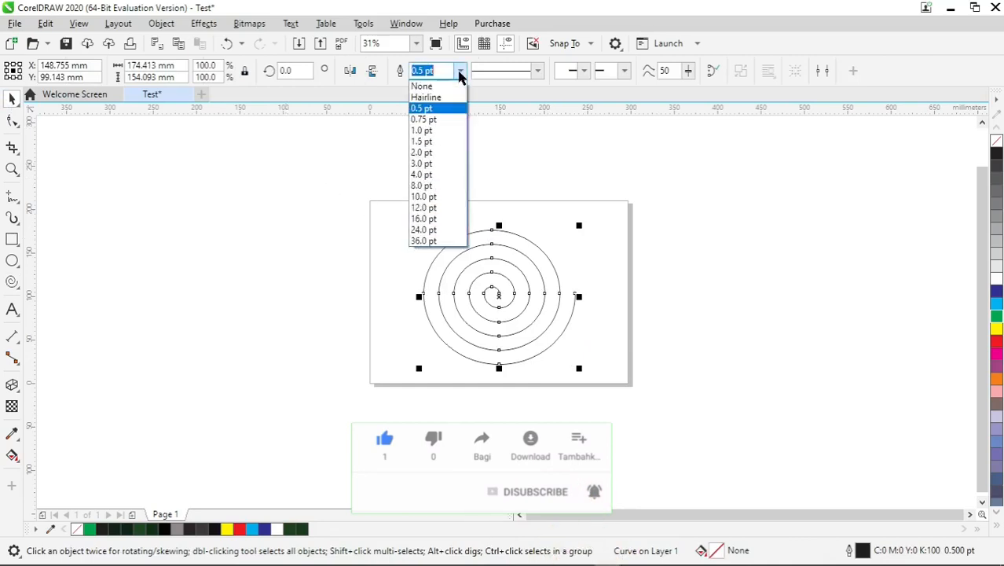
click(447, 209)
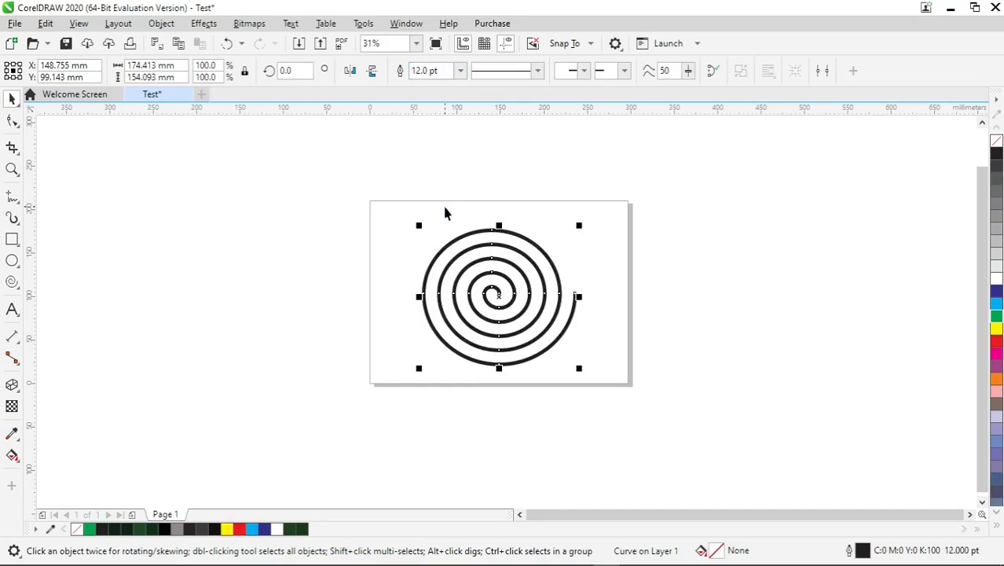
click(459, 71)
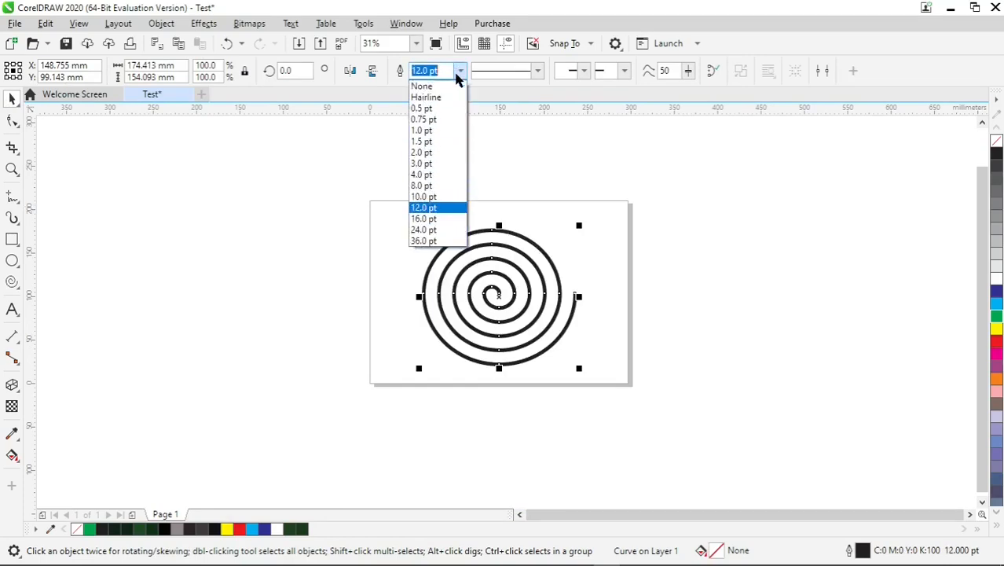
click(440, 221)
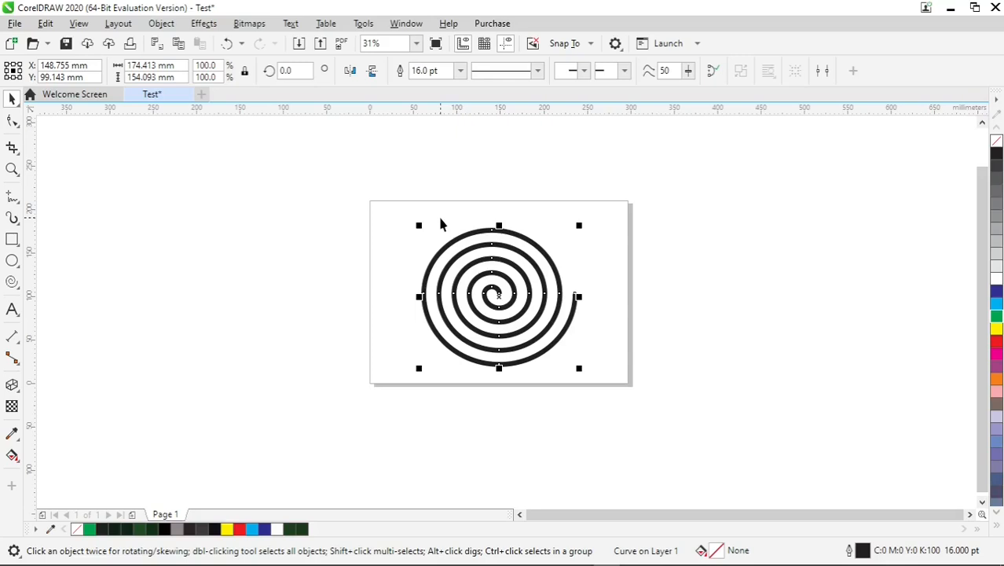
Convert the spiral's thick outline to an object
scroll(506, 301, up, 4)
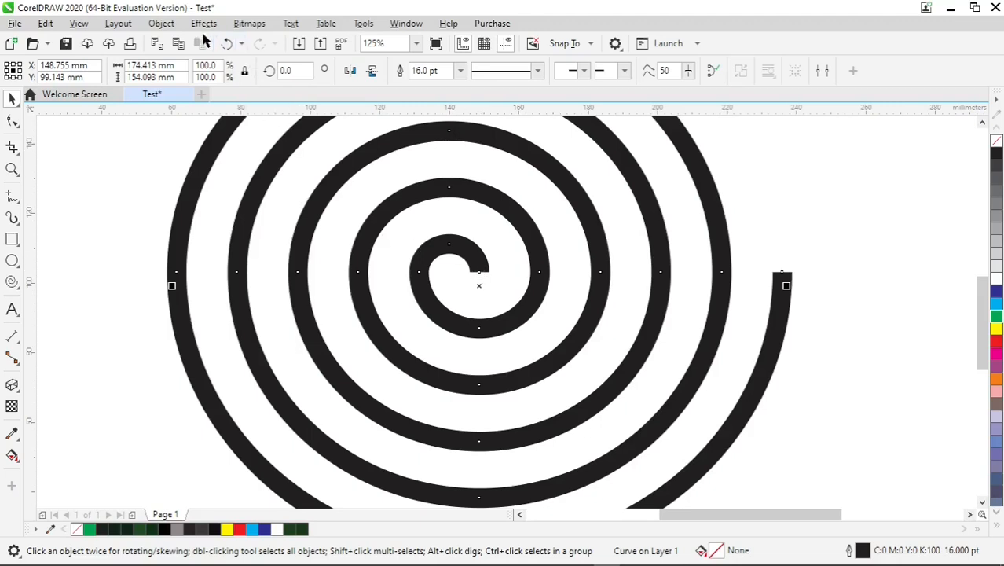
click(161, 24)
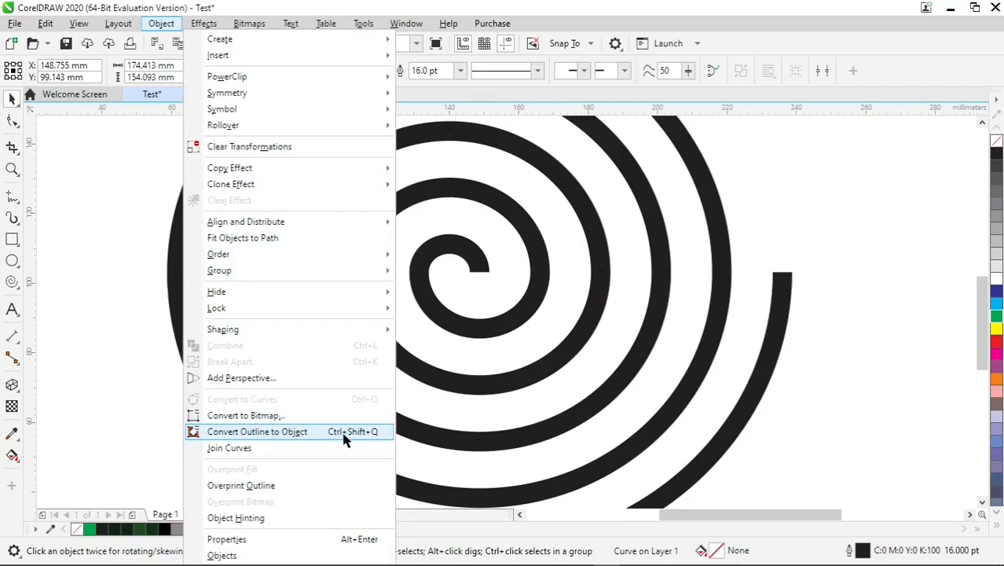
click(343, 440)
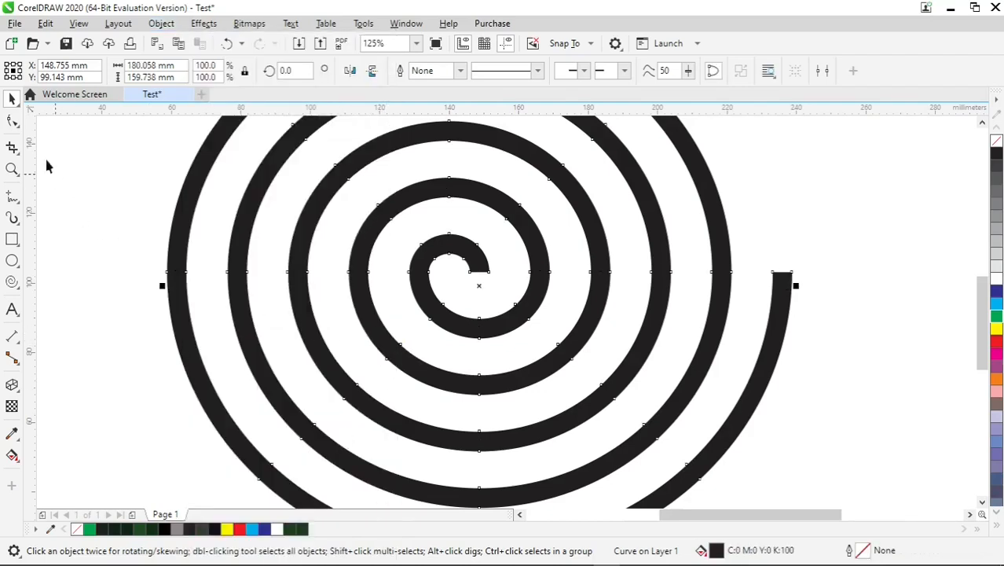
With the Shape tool, convert the straight edge at the spiral's inner end to a curve and pull it downward into a tip
click(12, 123)
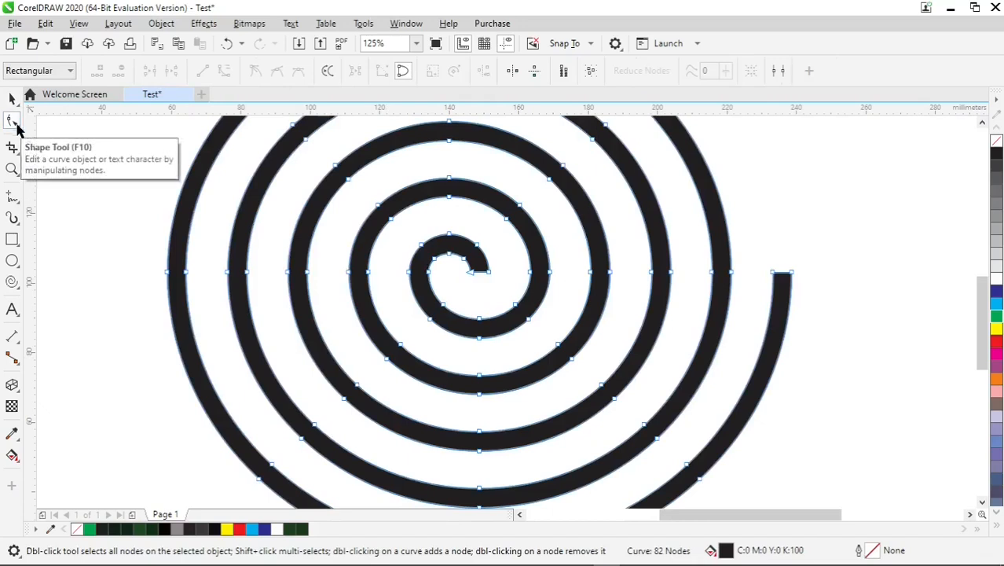
scroll(483, 284, up, 5)
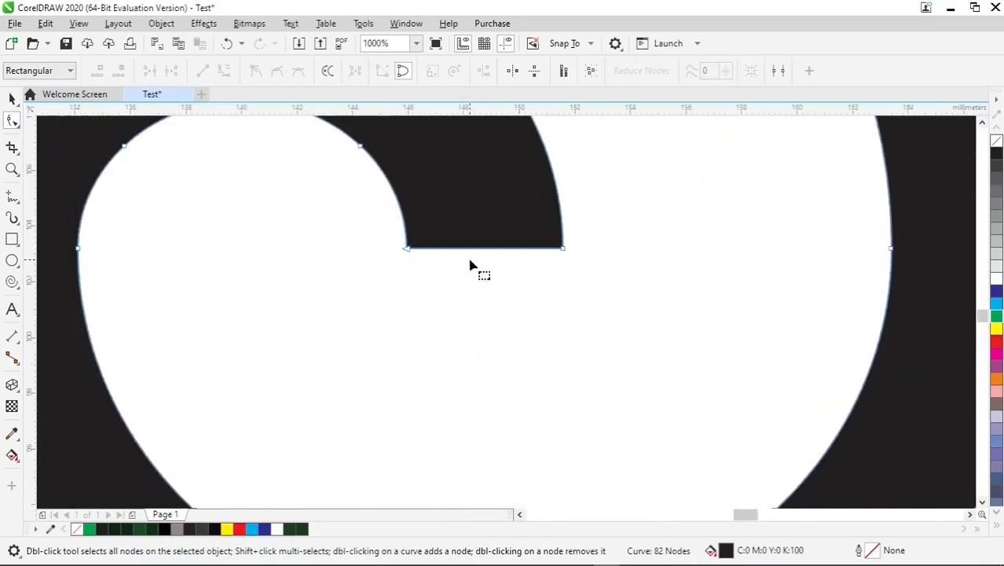
double_click(475, 249)
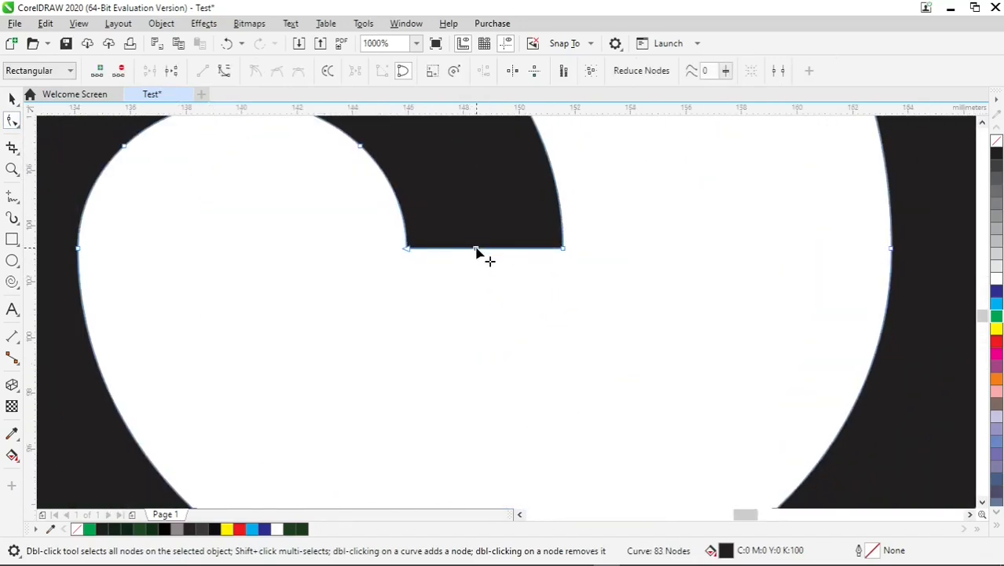
double_click(476, 249)
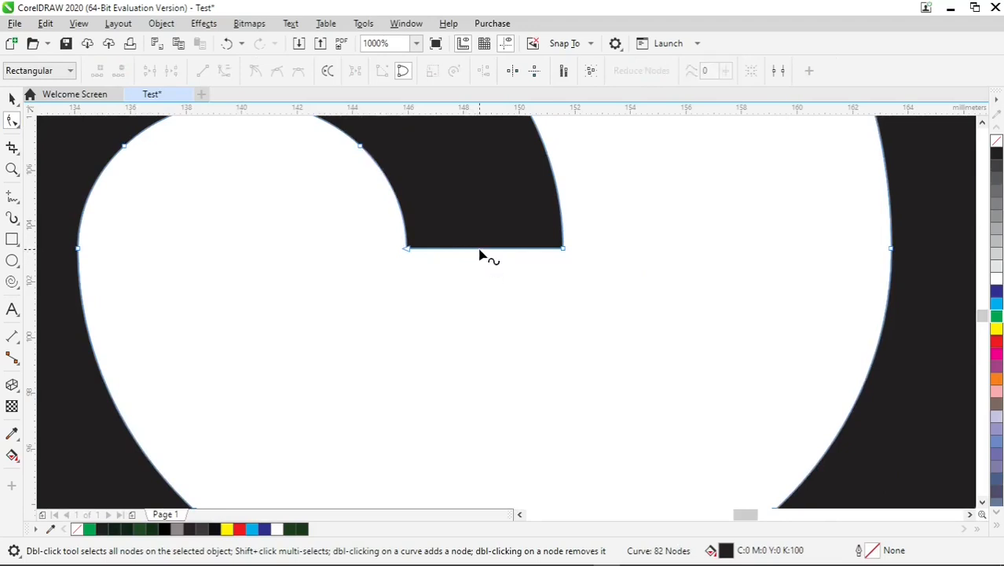
right_click(480, 251)
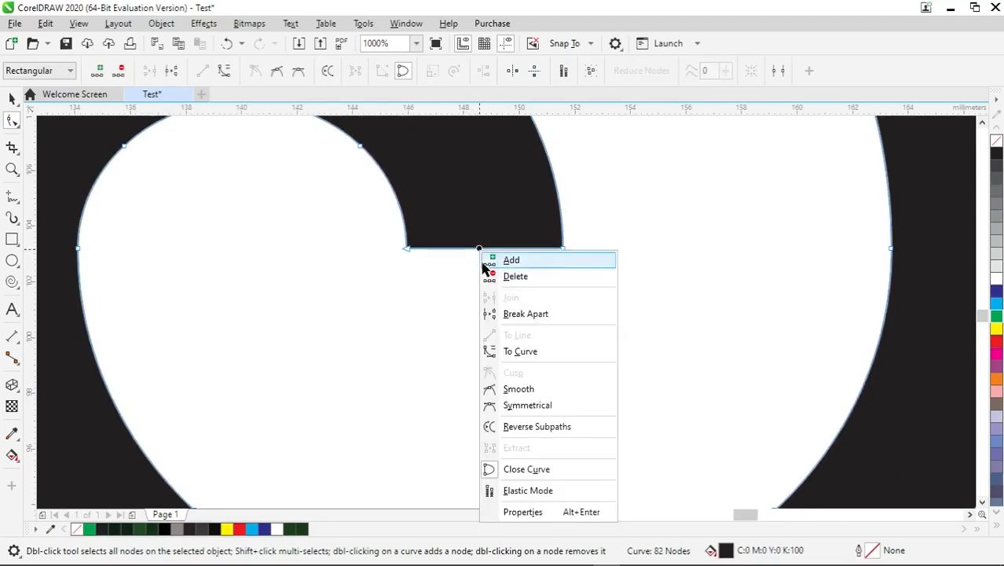
click(557, 353)
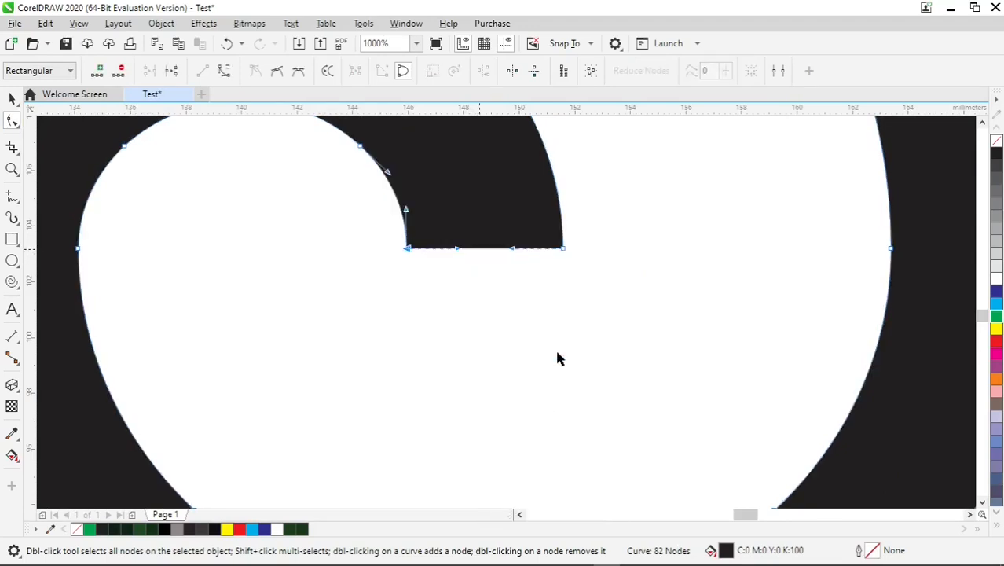
drag(480, 253, 498, 351)
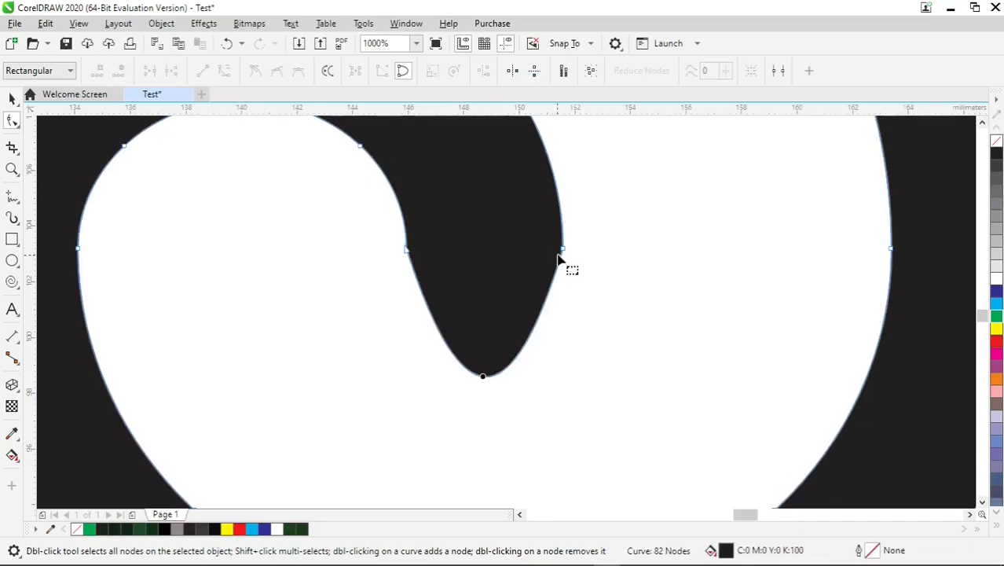
Adjust the curve handles of both corner nodes at the spiral's inner end to reshape the tip
click(565, 252)
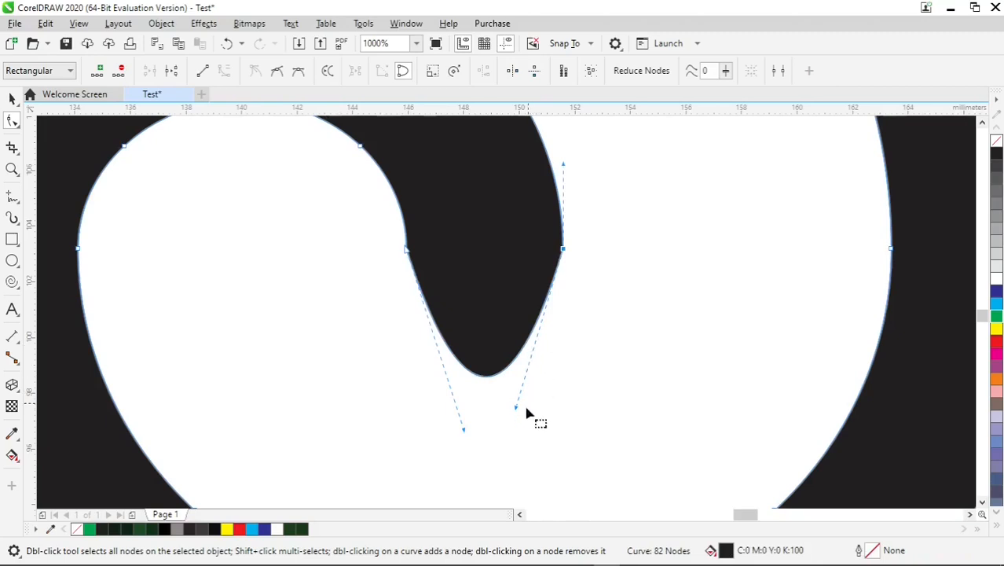
drag(516, 408, 543, 460)
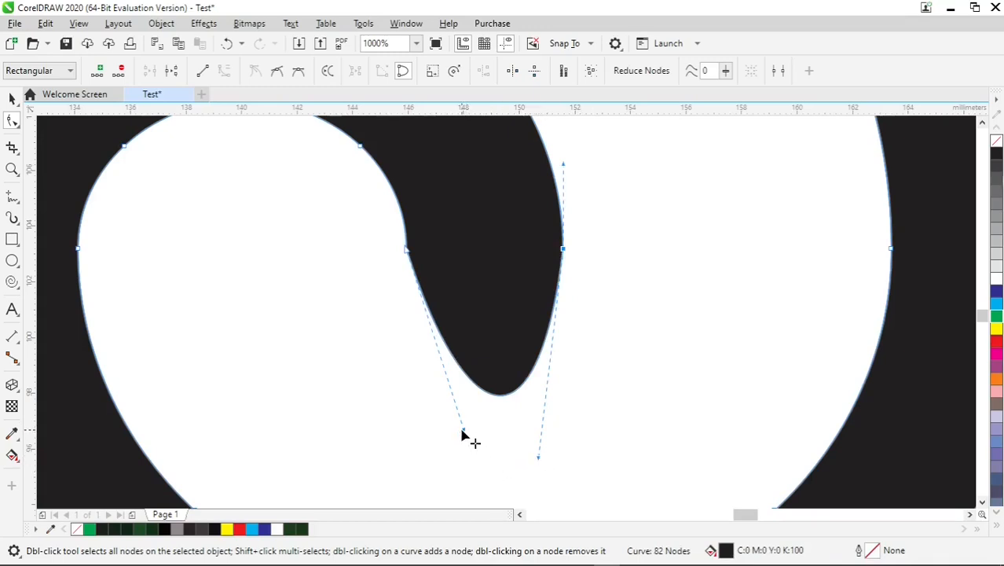
drag(463, 433, 410, 363)
click(563, 249)
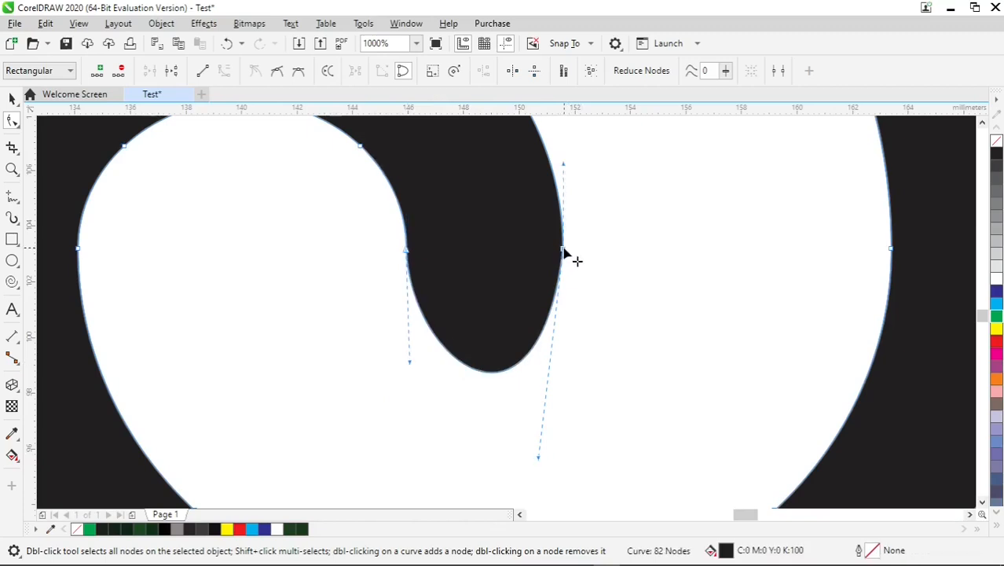
drag(541, 461, 454, 470)
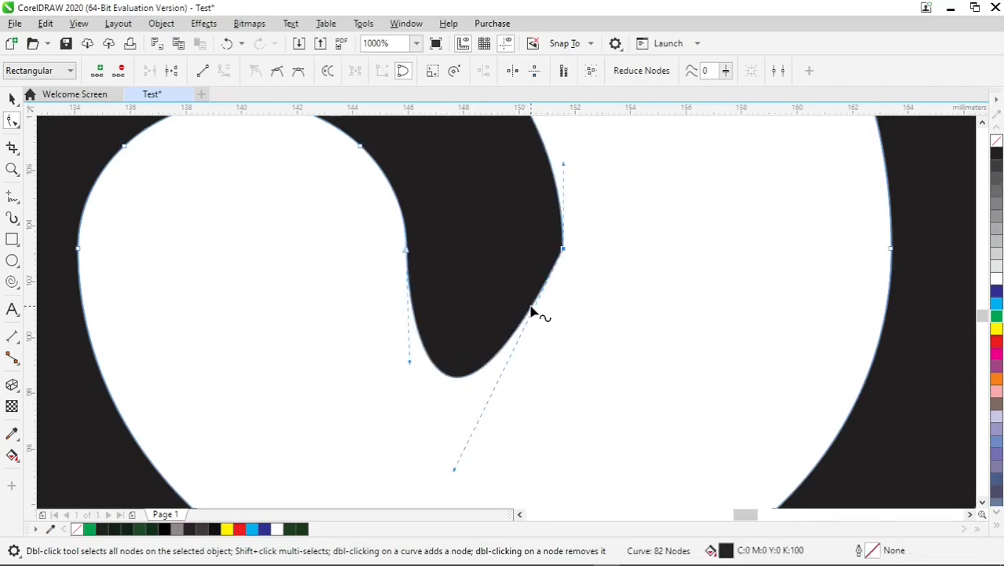
Replace the inner end's outer corner node with one lower on the tip, adjust the handles to round it, and deselect the spiral
drag(531, 312, 560, 358)
double_click(563, 251)
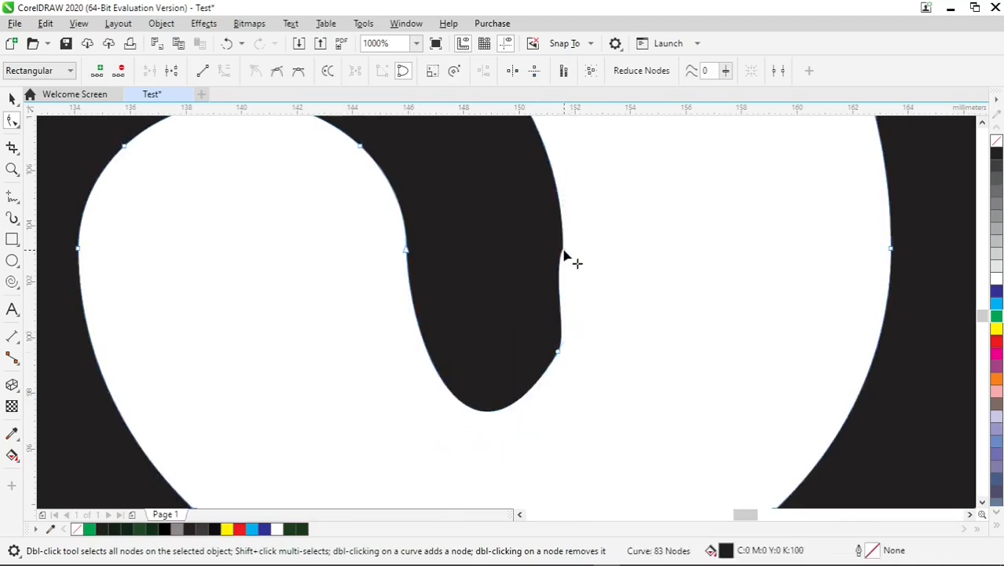
click(558, 354)
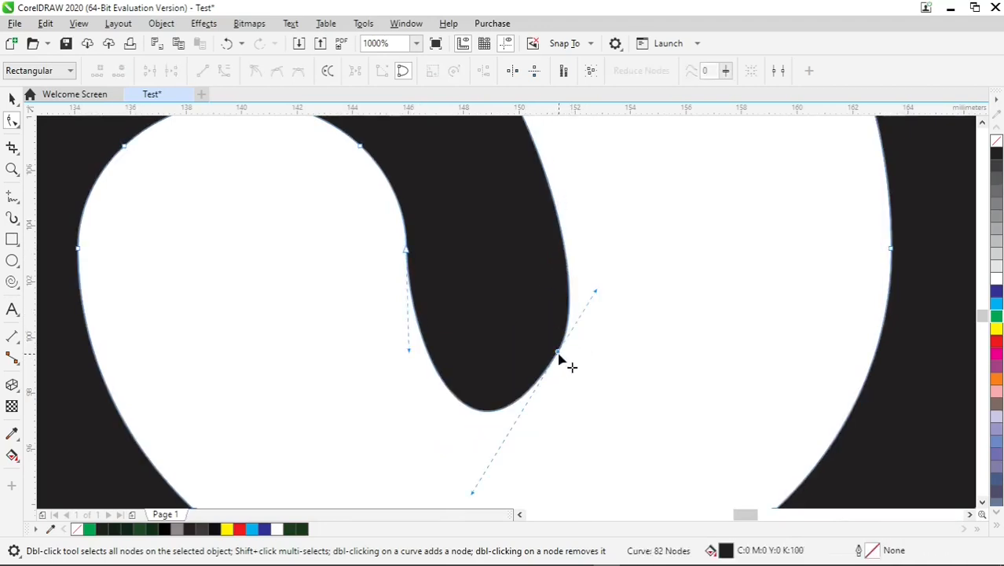
drag(474, 489, 445, 445)
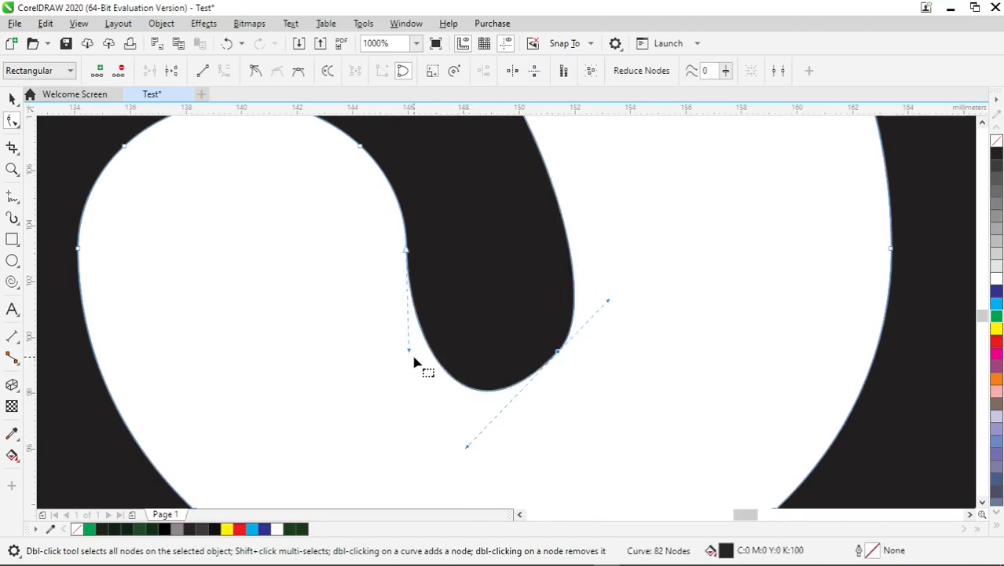
drag(410, 356, 364, 368)
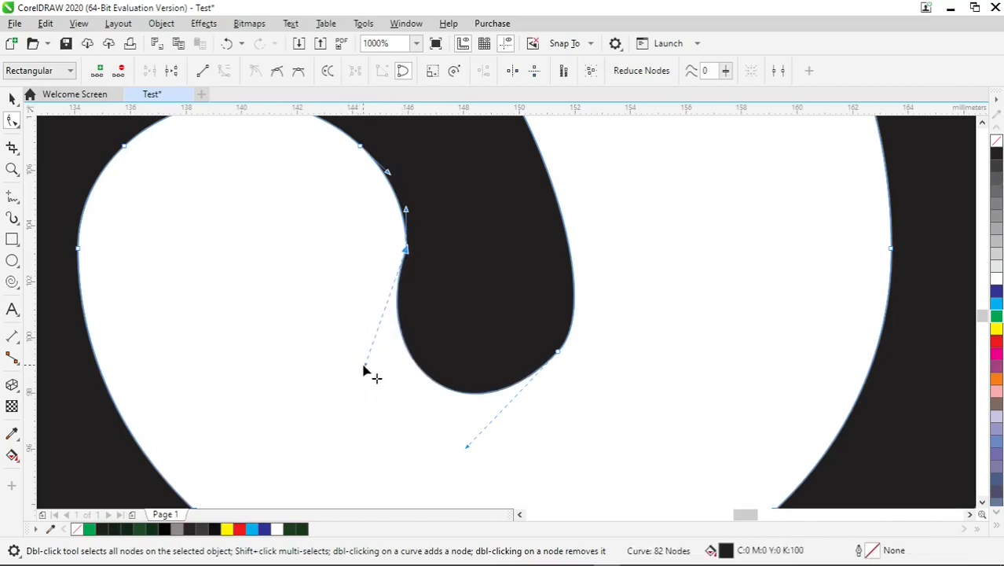
scroll(595, 336, down, 2)
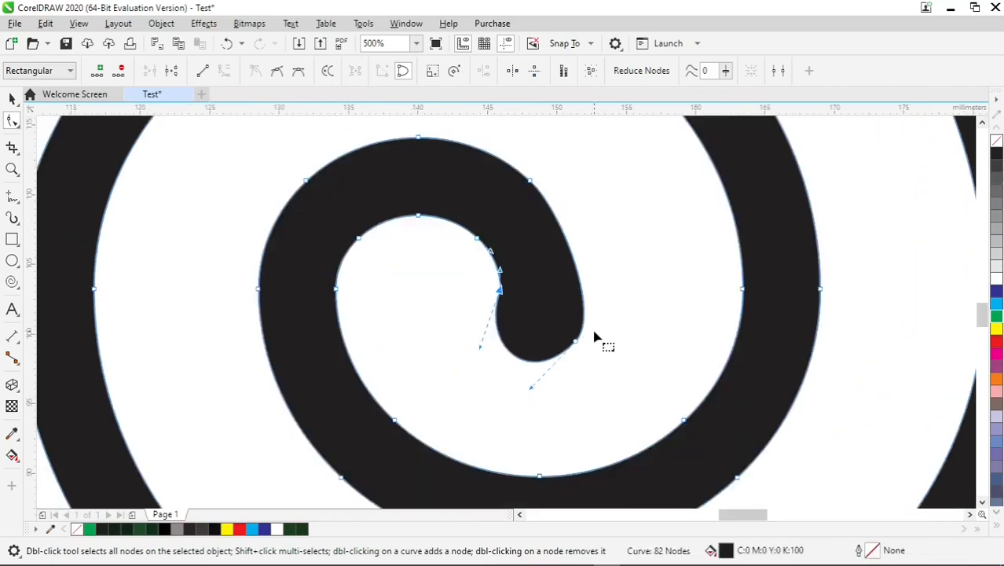
scroll(594, 337, down, 1)
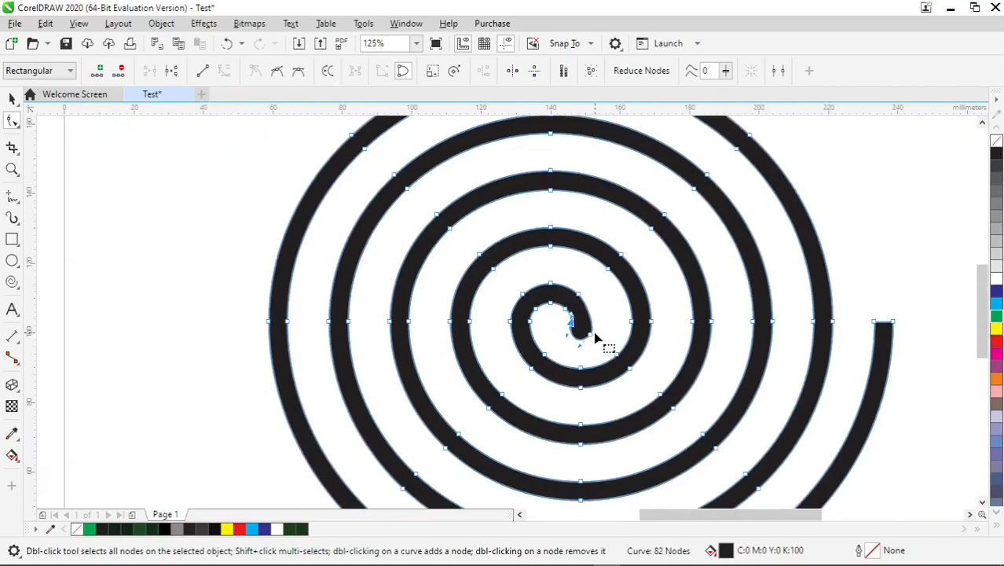
click(11, 99)
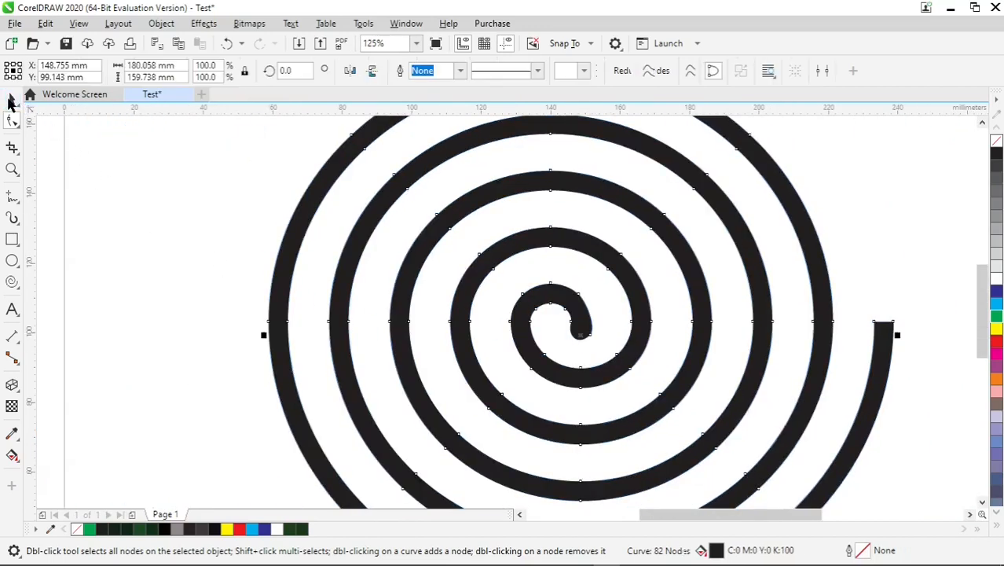
click(891, 235)
Move the spiral to the centre of the page at X 148.5 mm, Y 105 mm
scroll(887, 244, down, 1)
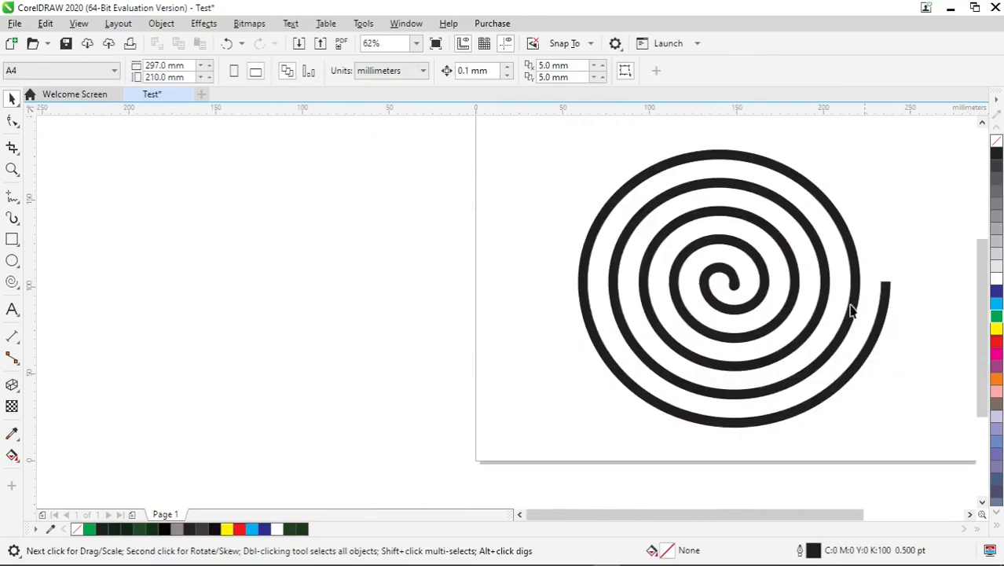
drag(741, 511, 770, 513)
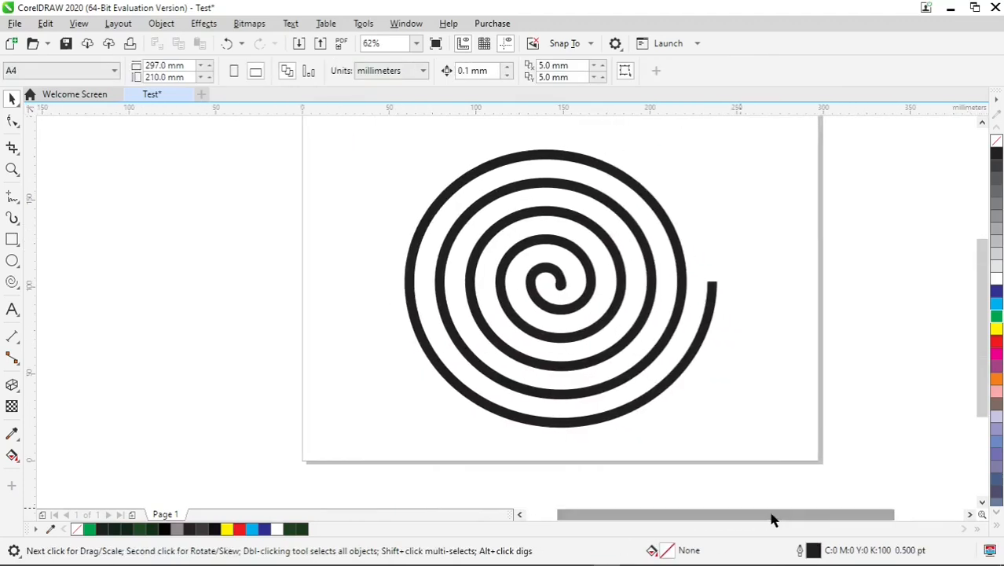
click(622, 281)
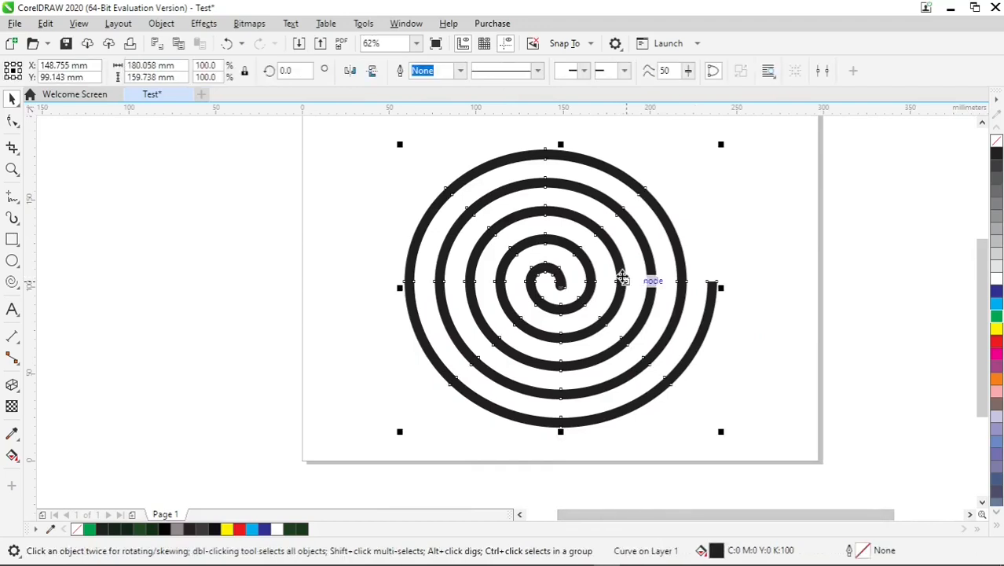
drag(622, 281, 621, 271)
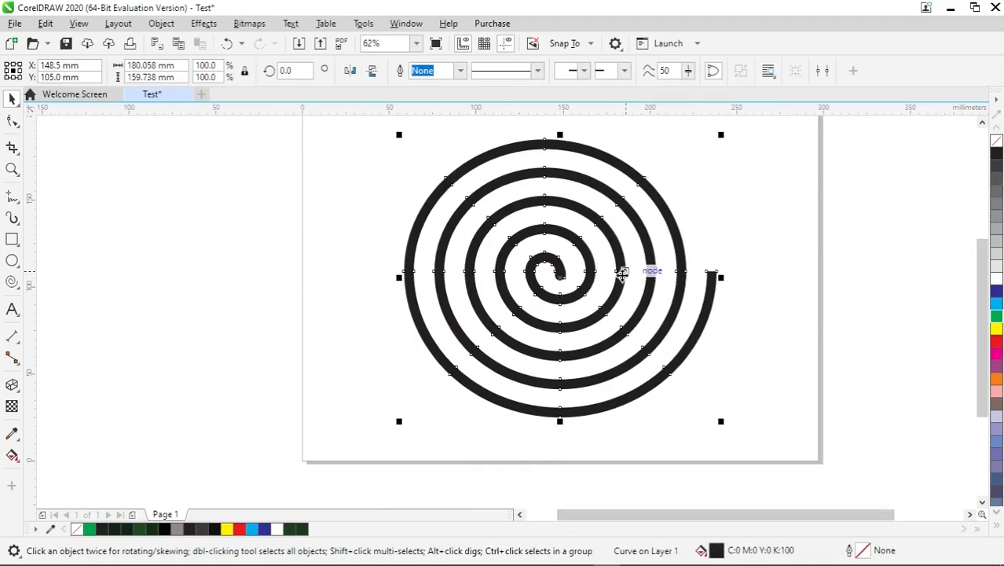
Fill the spiral with green
drag(979, 300, 978, 281)
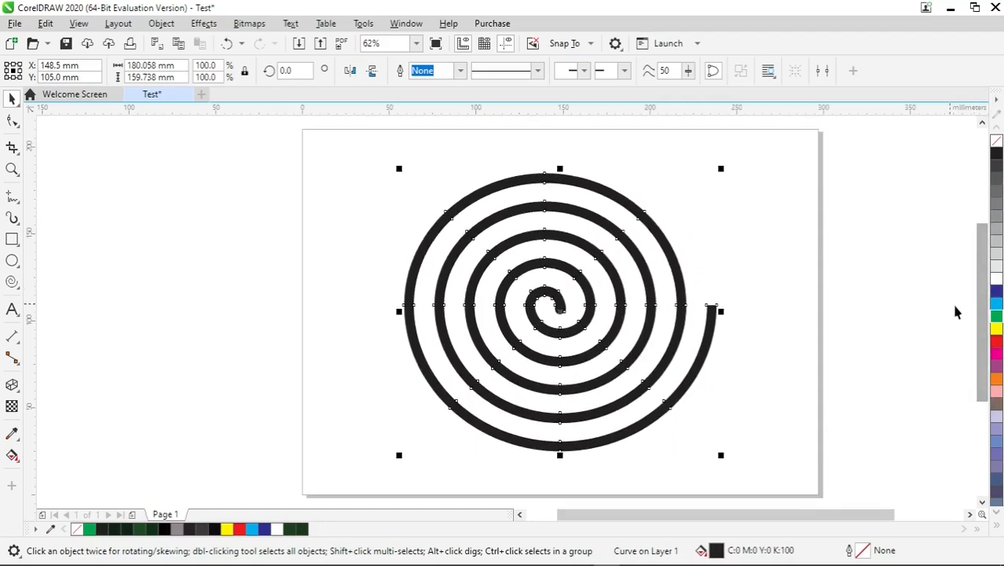
right_click(994, 317)
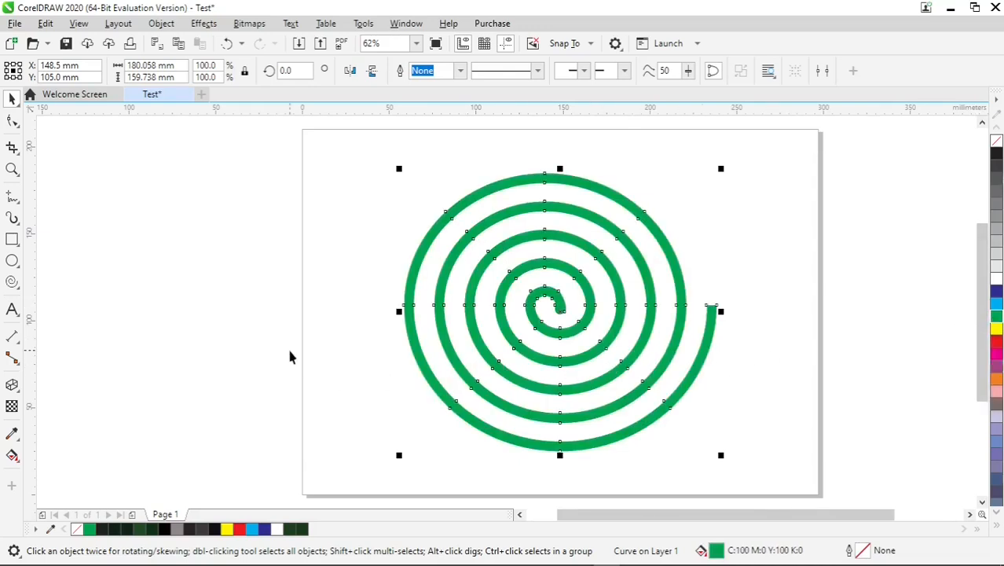
Extrude the green spiral from its centre with a depth of 20
click(20, 396)
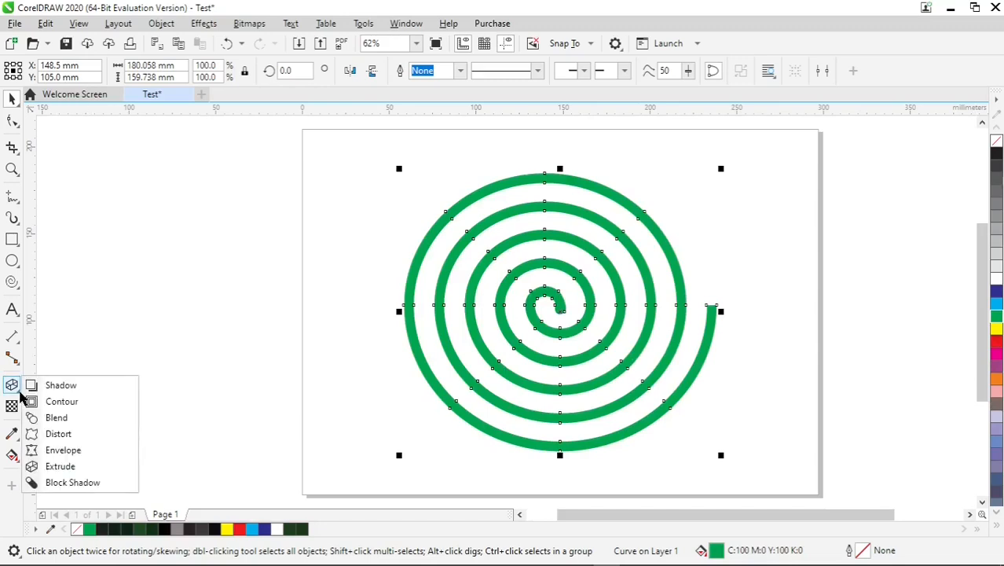
click(84, 469)
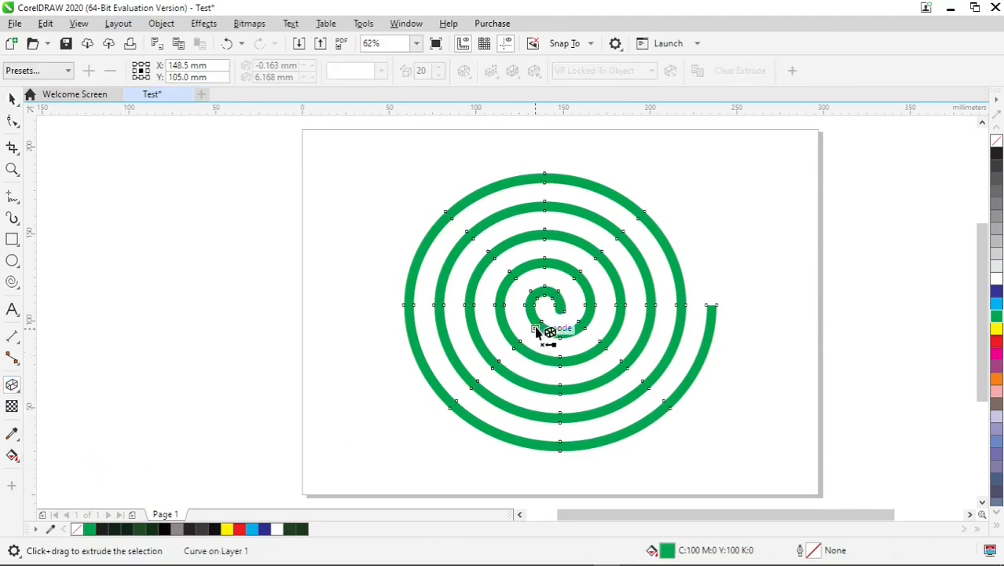
drag(560, 300, 555, 305)
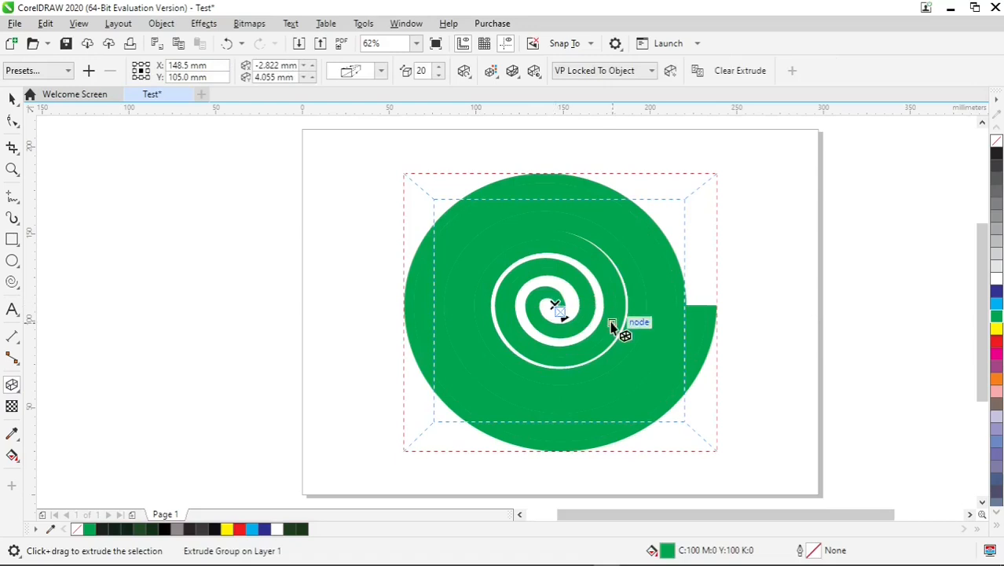
scroll(612, 329, down, 2)
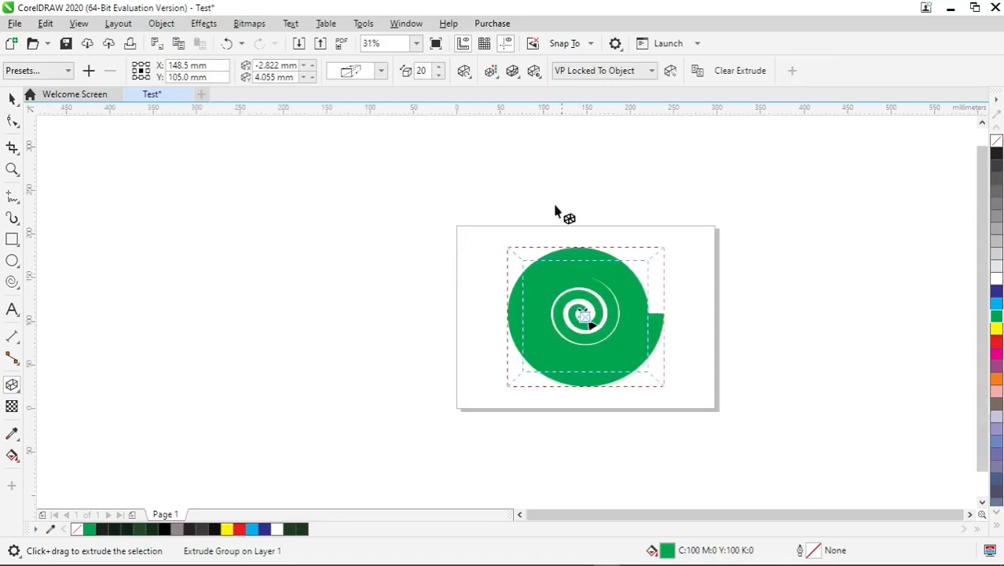
Rotate the spiral's extrusion in 3D so that it tilts backward and shows its lower side walls
click(470, 80)
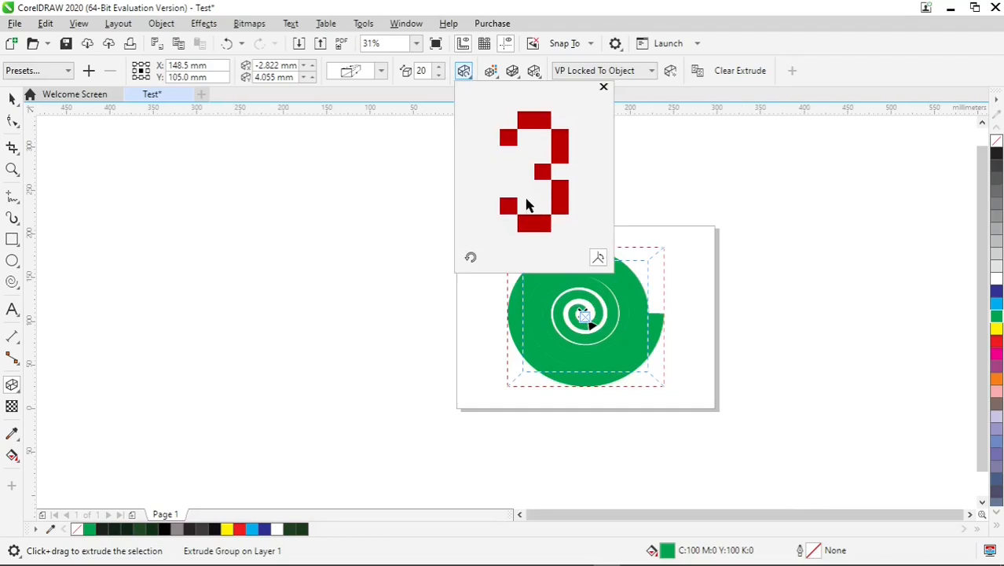
mouse_move(533, 227)
mouse_down()
mouse_move(537, 205)
mouse_move(531, 218)
mouse_move(545, 215)
mouse_move(543, 225)
mouse_up()
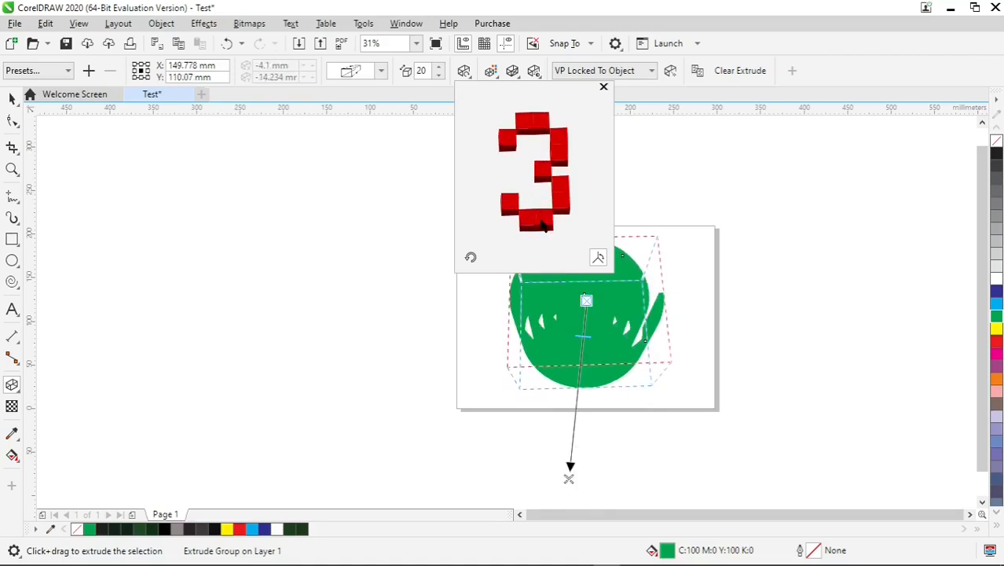
click(628, 204)
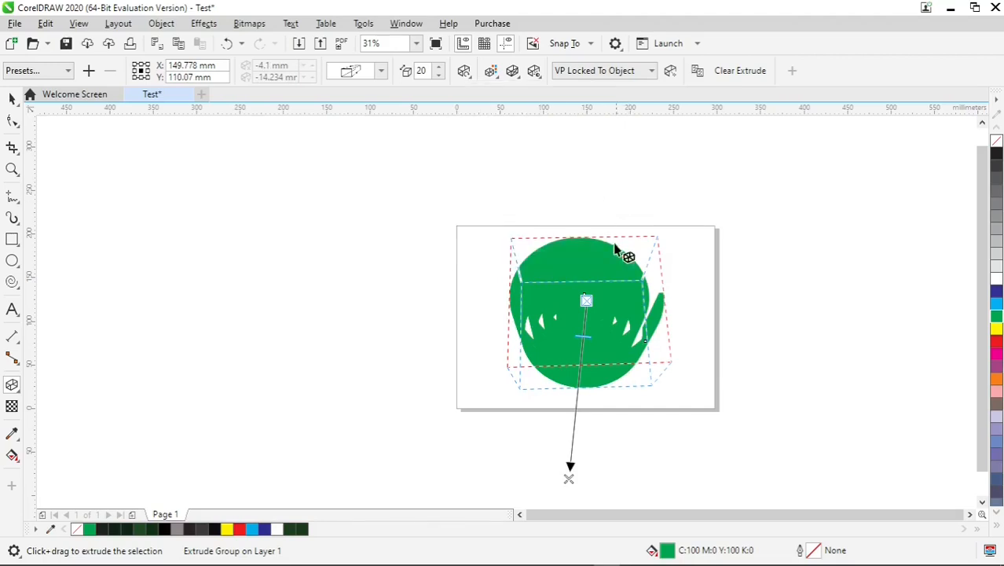
Reduce the spiral's extrusion depth to 5
drag(588, 340, 583, 327)
scroll(587, 345, up, 5)
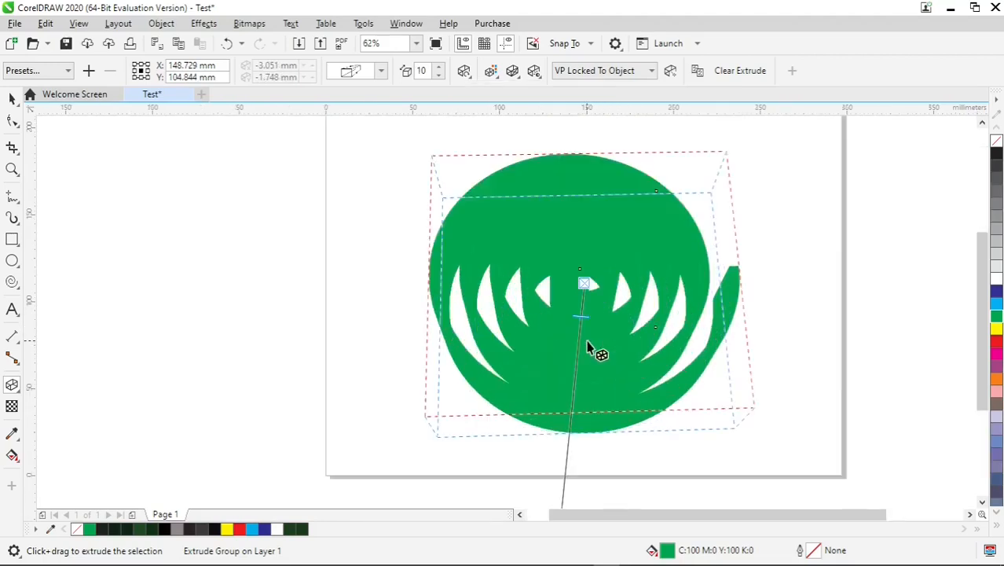
drag(578, 291, 579, 272)
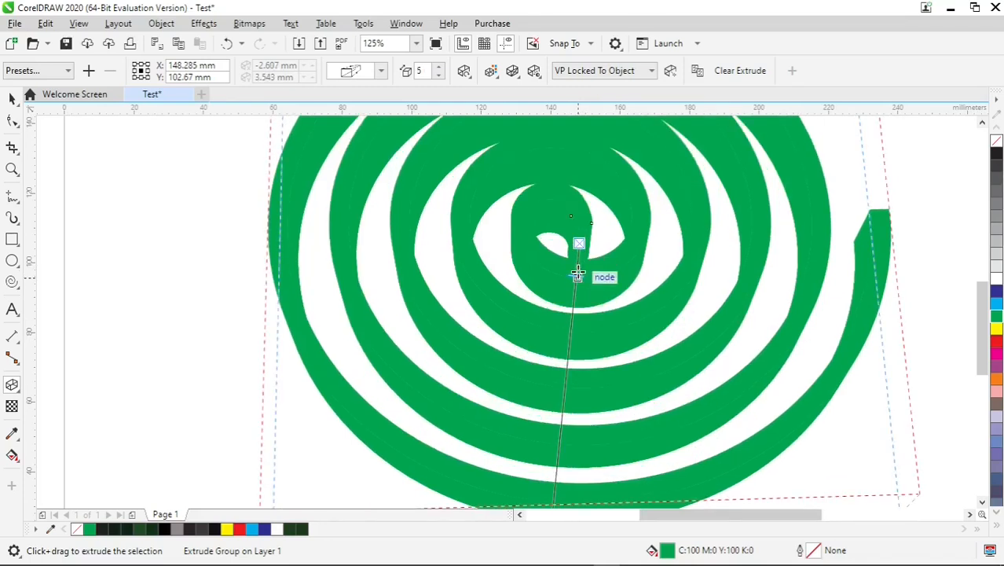
scroll(578, 272, down, 2)
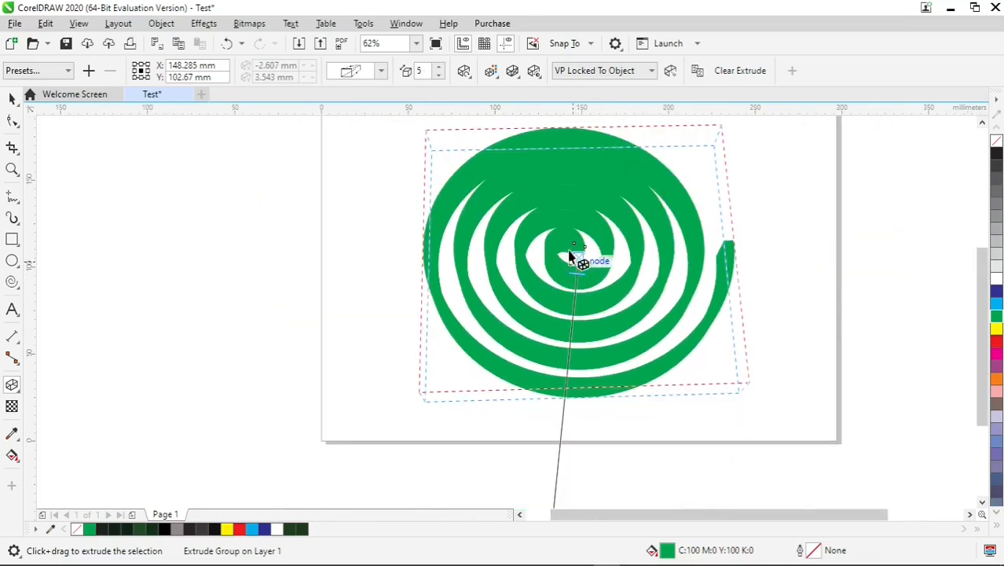
Shade the extrusion's sides with a colour gradient from dark green, about C82 M49 Y94 K61, to black
click(495, 83)
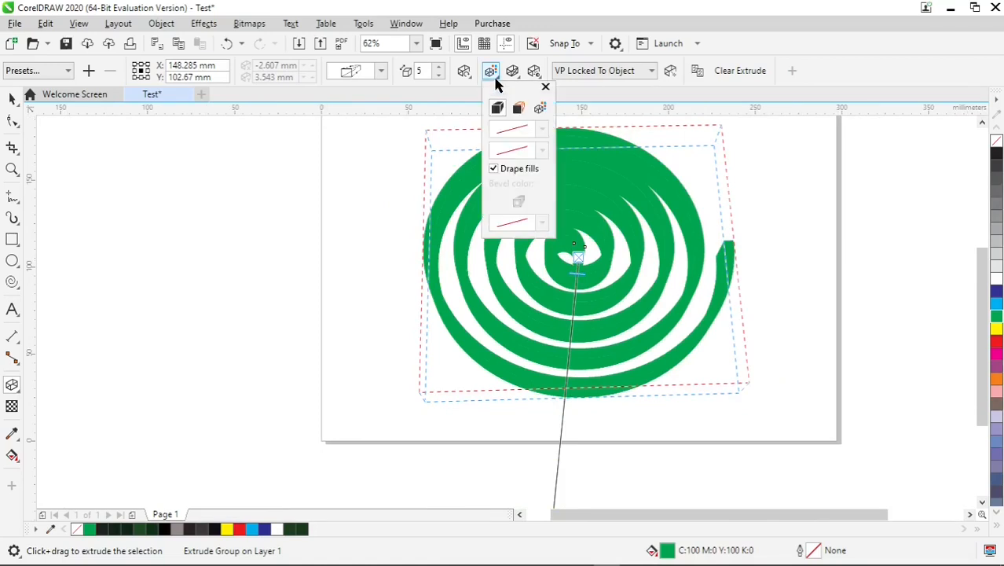
click(540, 110)
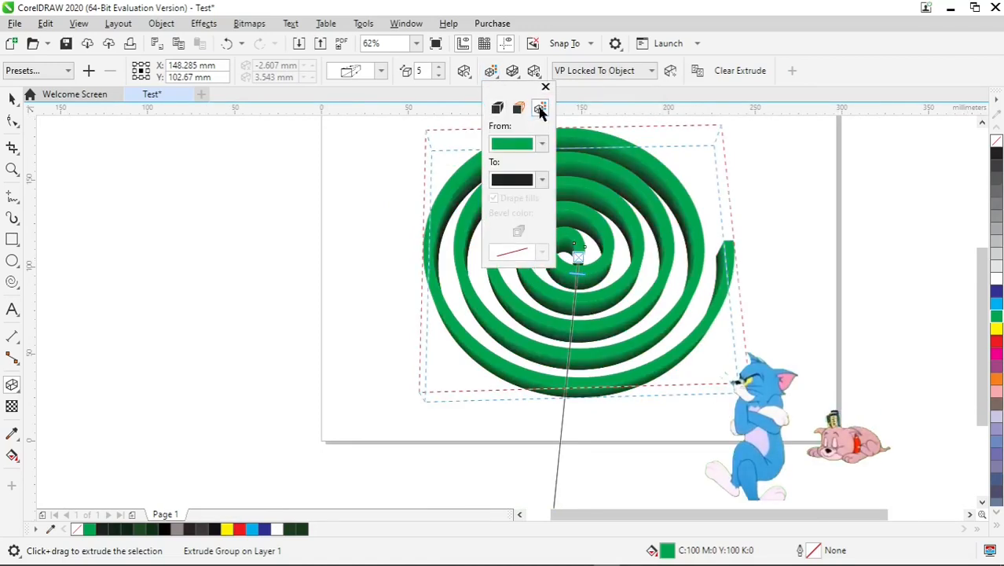
click(542, 144)
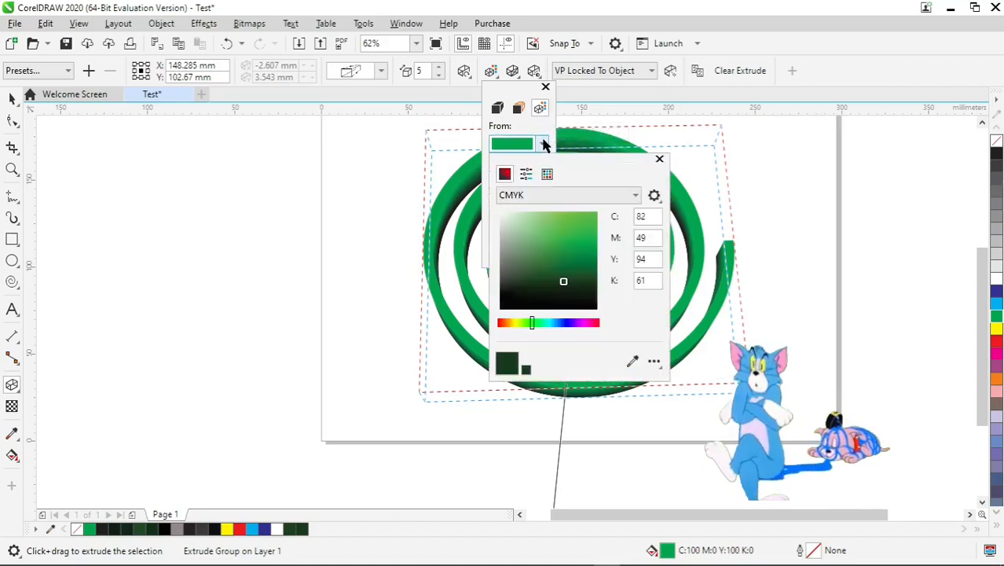
click(570, 281)
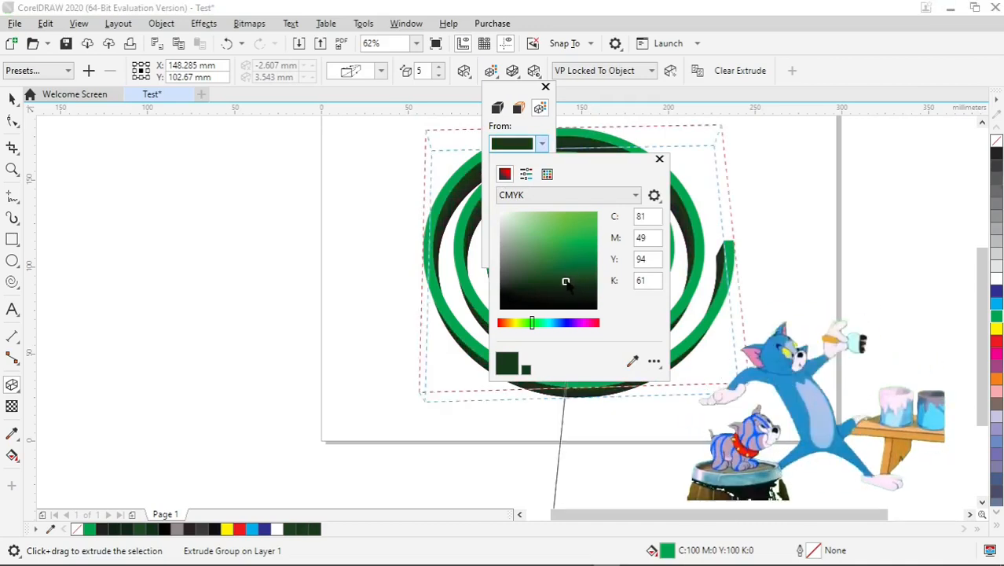
click(565, 277)
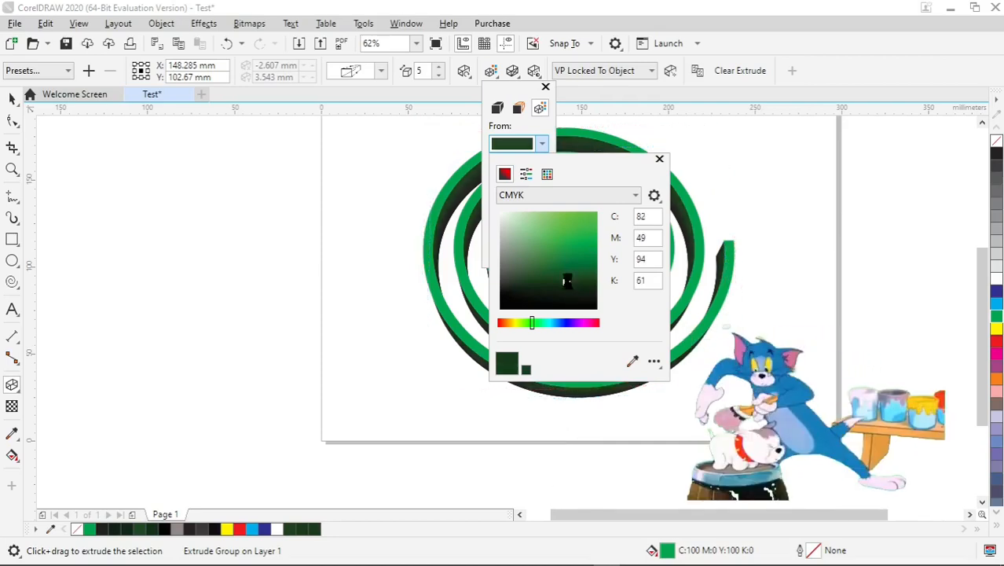
click(430, 300)
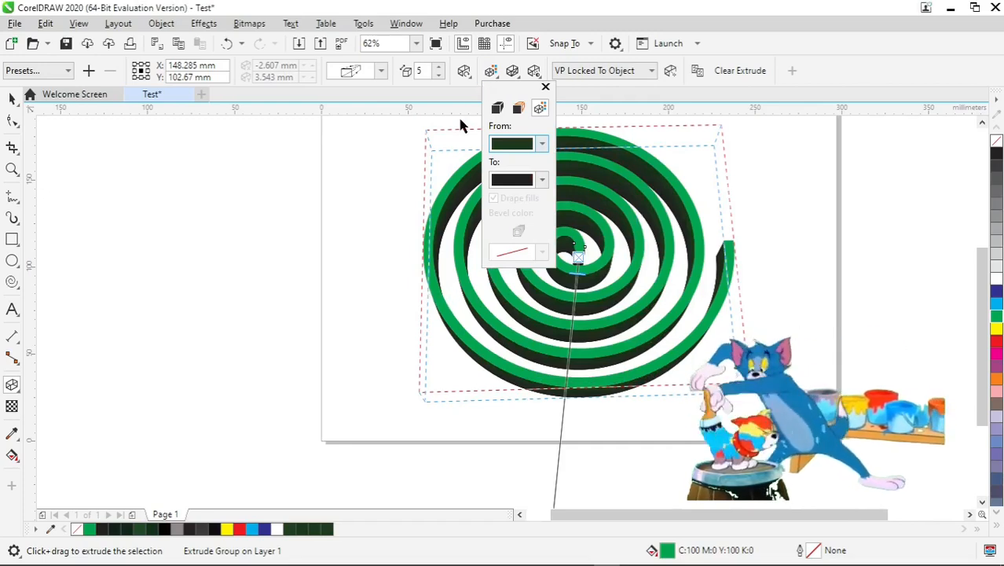
click(448, 189)
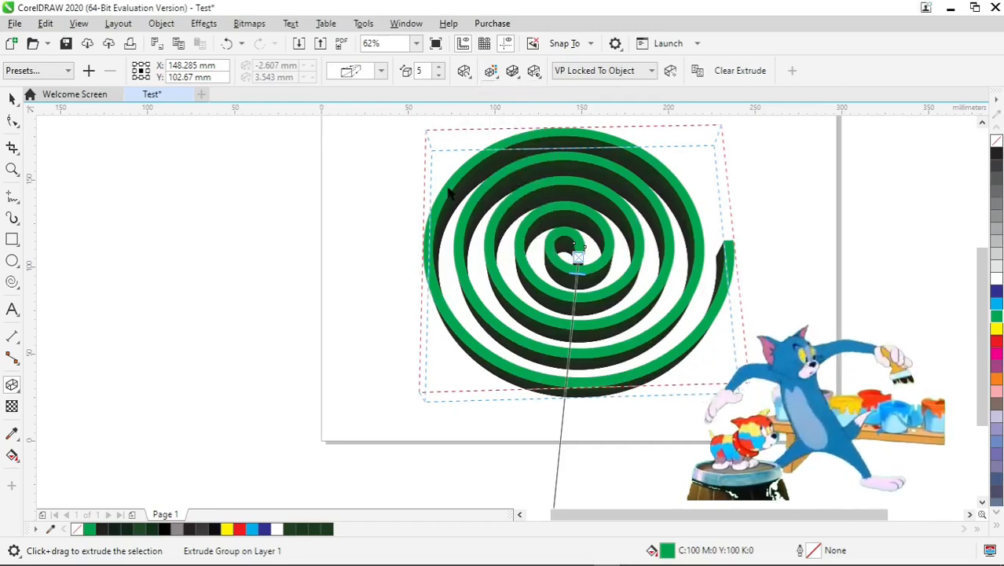
Rotate the extruded spiral further in 3D so that it lies at a flatter, slightly turned angle
click(469, 76)
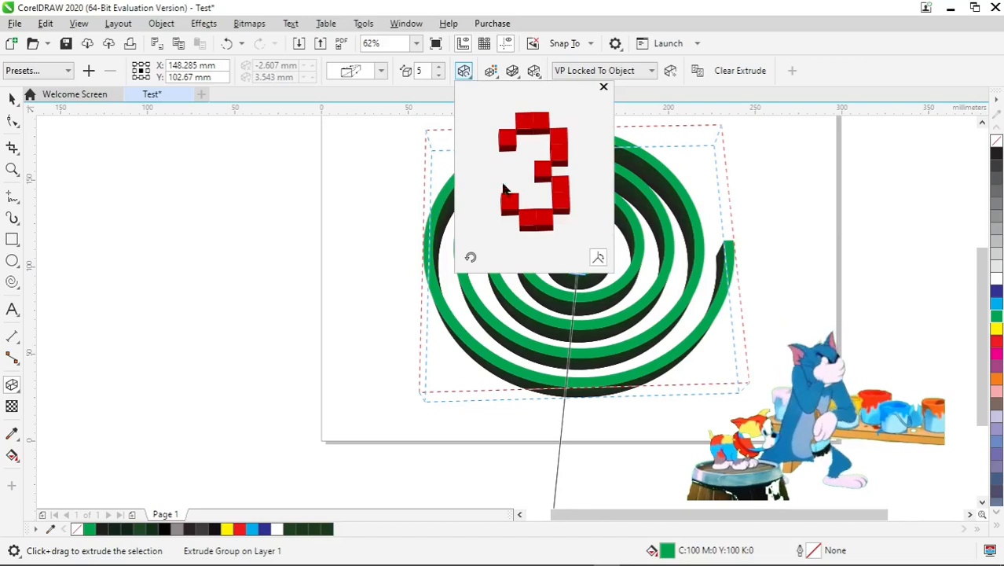
drag(529, 231, 533, 211)
click(560, 318)
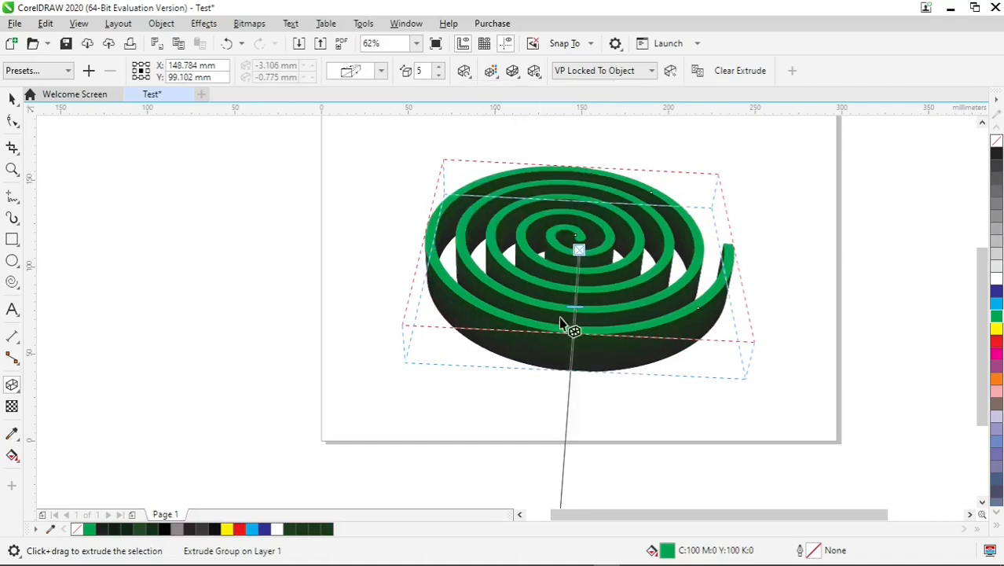
Reduce the tilted spiral's extrusion depth to 1
mouse_move(574, 309)
mouse_down()
mouse_move(576, 269)
mouse_move(578, 282)
mouse_up()
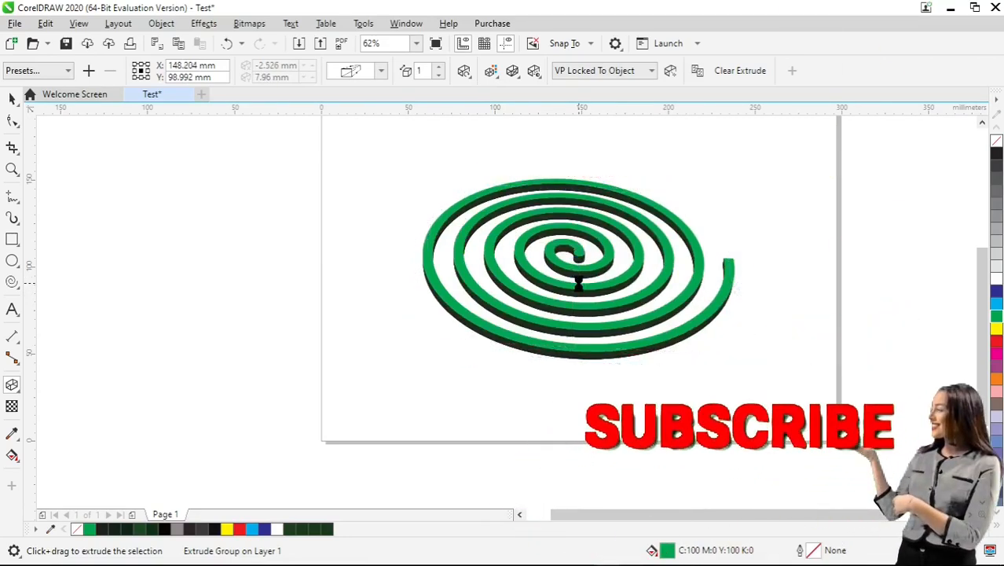
scroll(578, 284, up, 3)
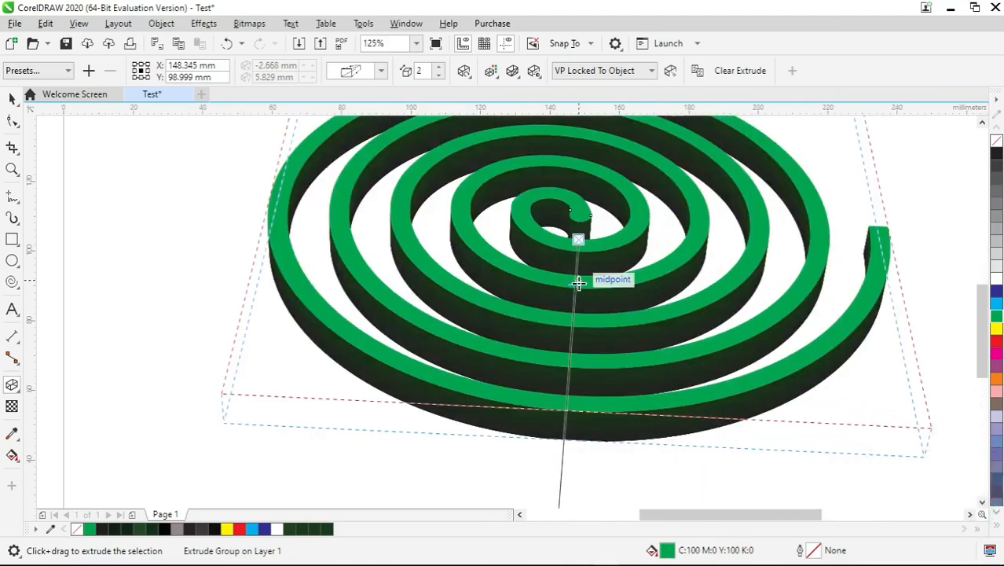
mouse_move(578, 281)
mouse_down()
mouse_move(576, 272)
mouse_move(576, 287)
mouse_up()
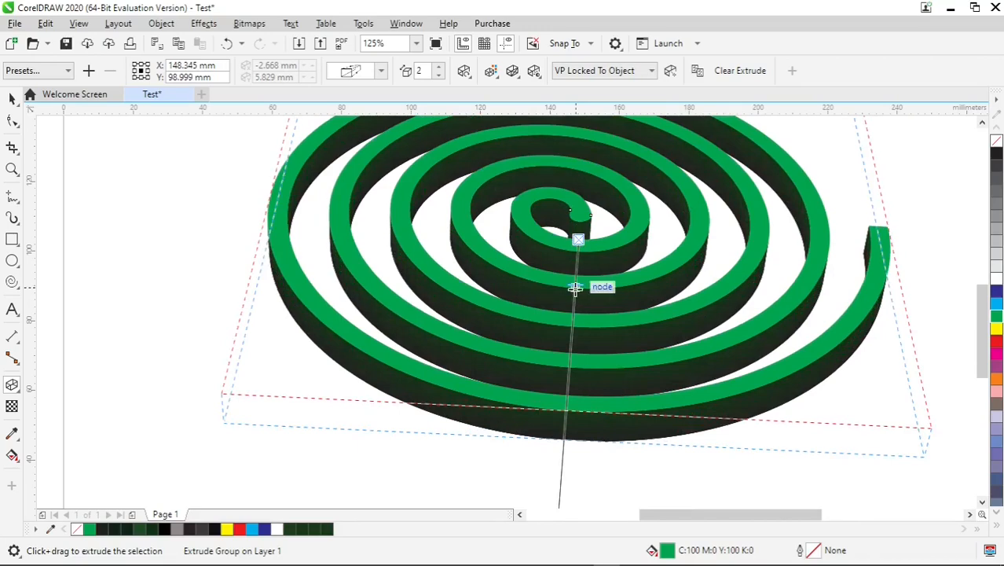
drag(575, 287, 574, 275)
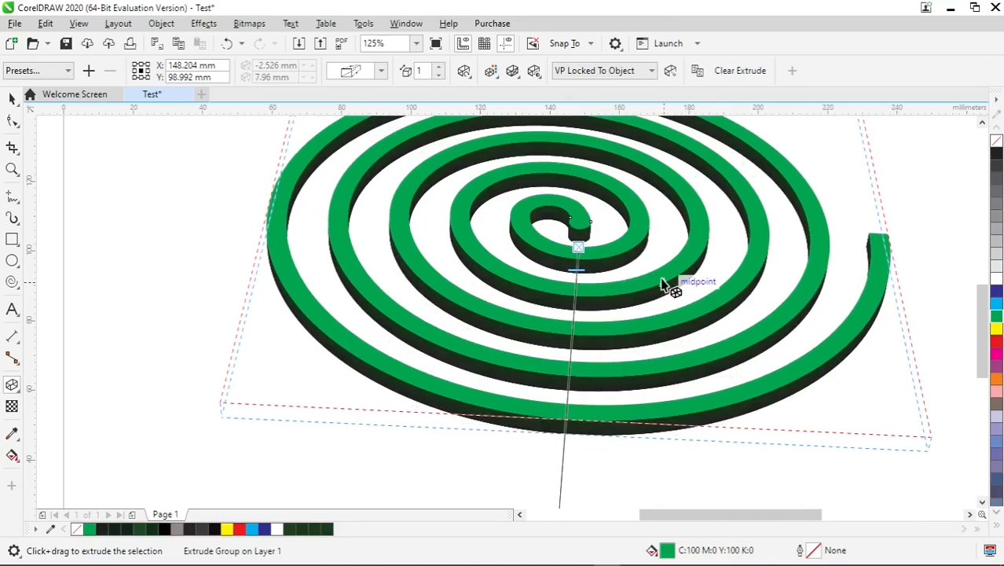
scroll(664, 285, down, 2)
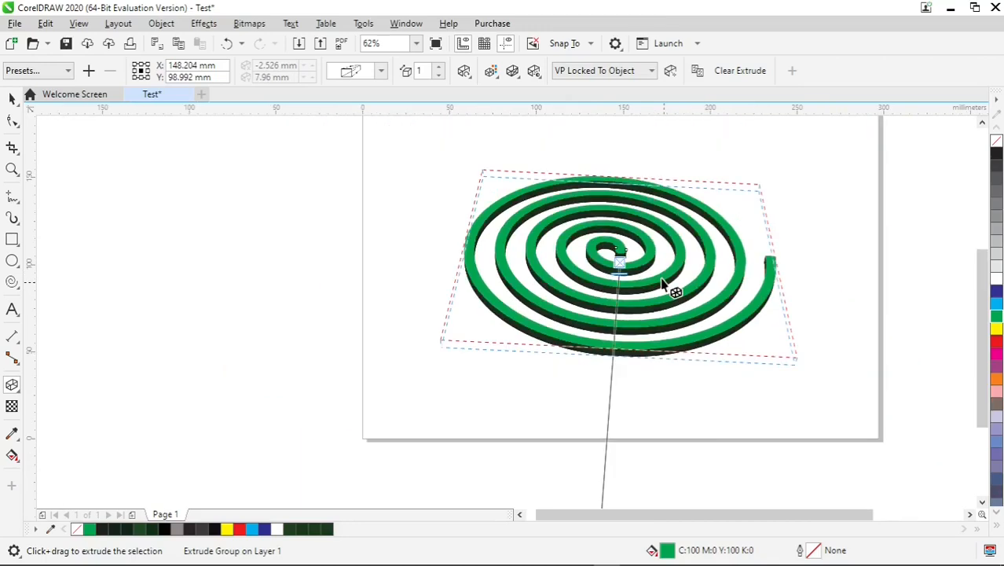
Move the extruded spiral slightly to about X 143.1 mm, Y 98.5 mm
scroll(670, 272, up, 2)
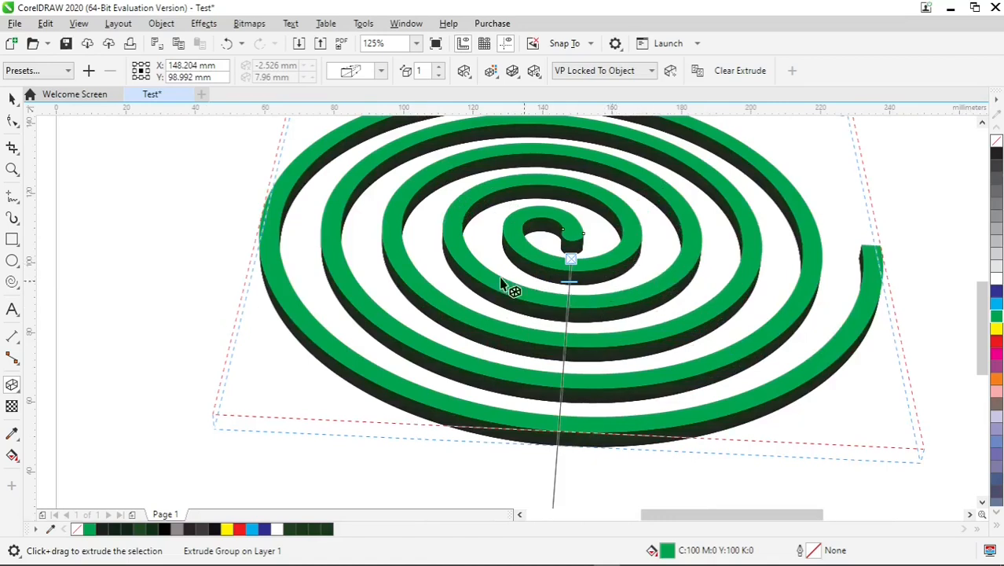
click(10, 100)
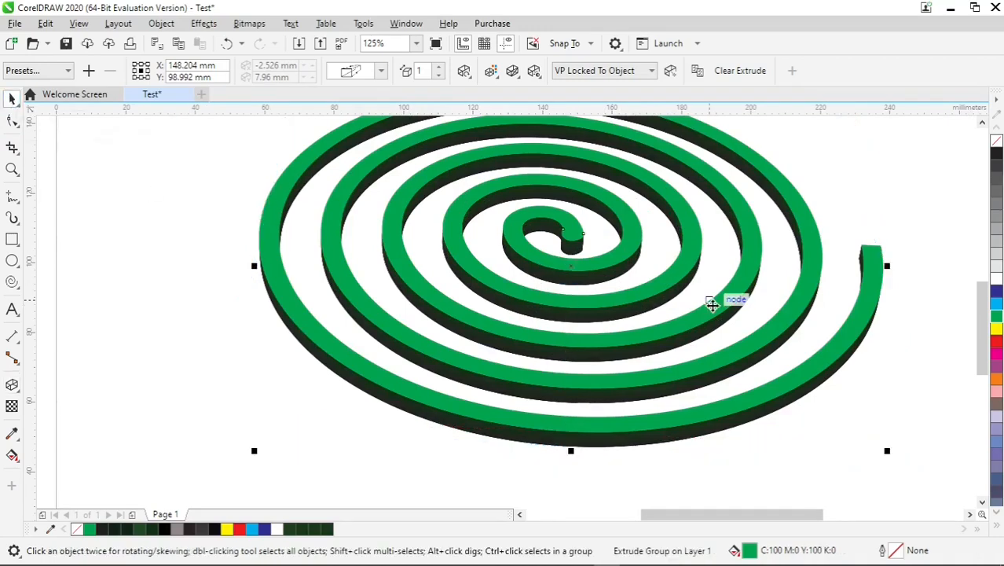
scroll(712, 305, down, 1)
scroll(801, 275, up, 1)
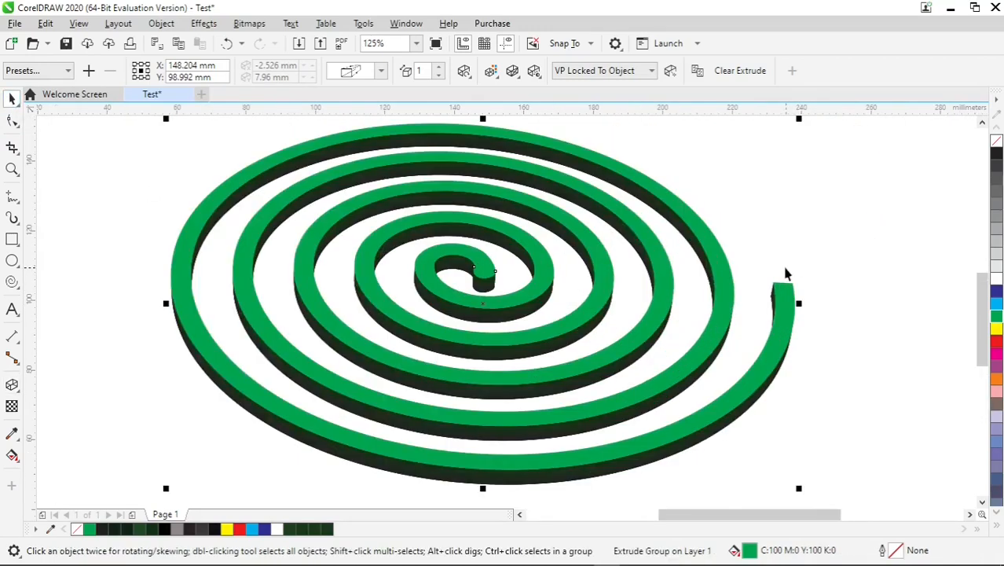
scroll(801, 273, up, 2)
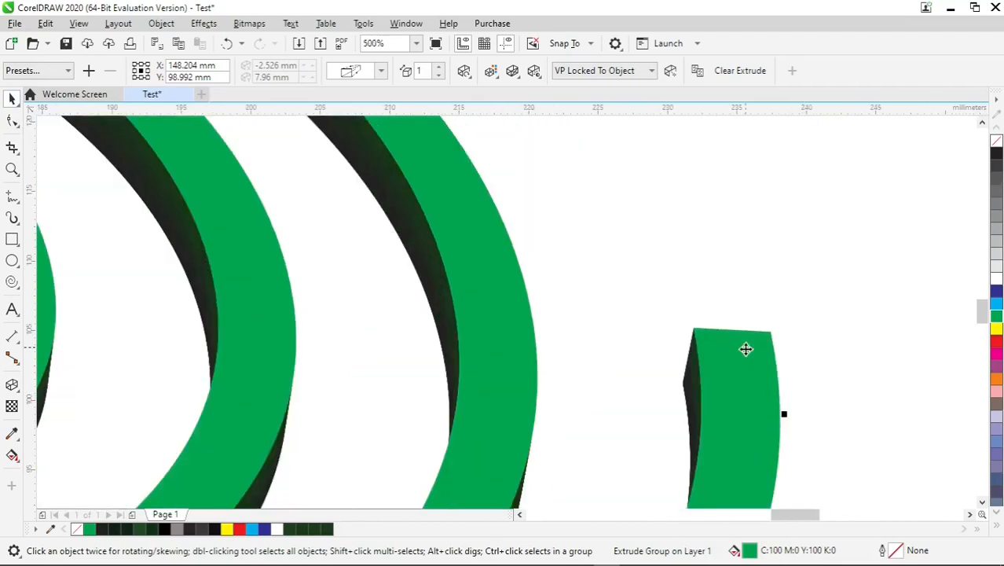
drag(744, 347, 675, 356)
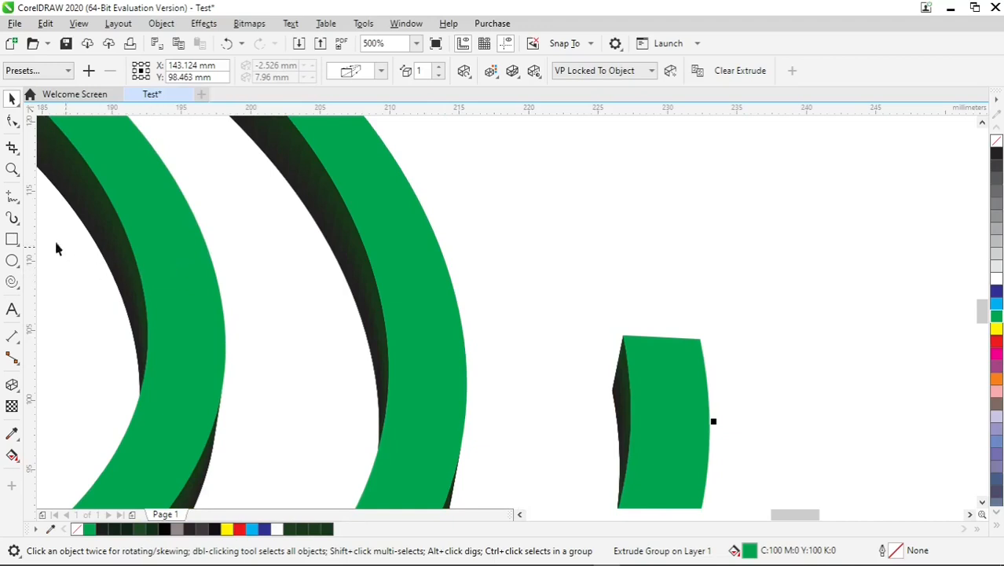
Draw a closed five-sided pointed outline about 11.2 × 14.6 mm on the spiral's outer end, with its base matching the end's width
click(13, 201)
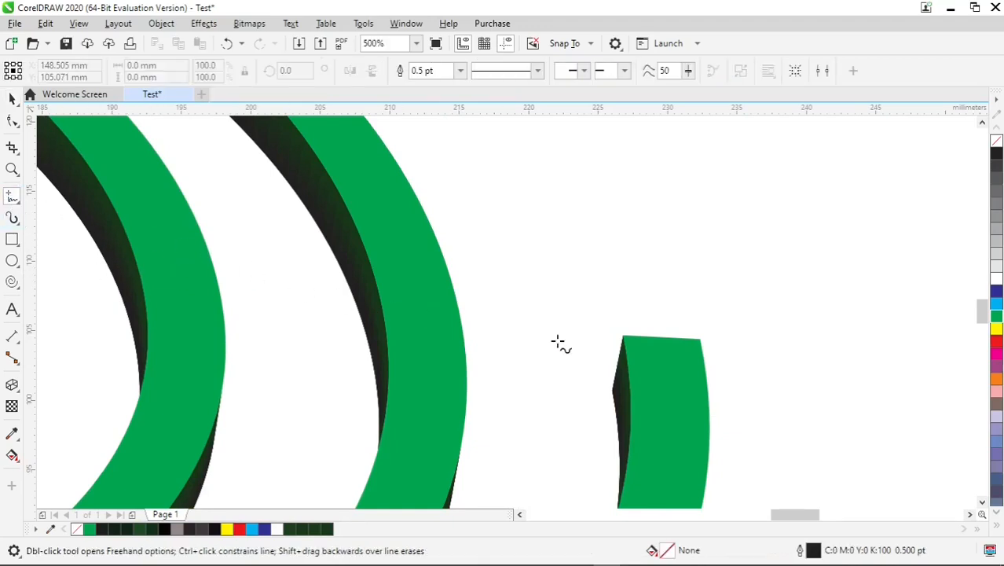
click(623, 336)
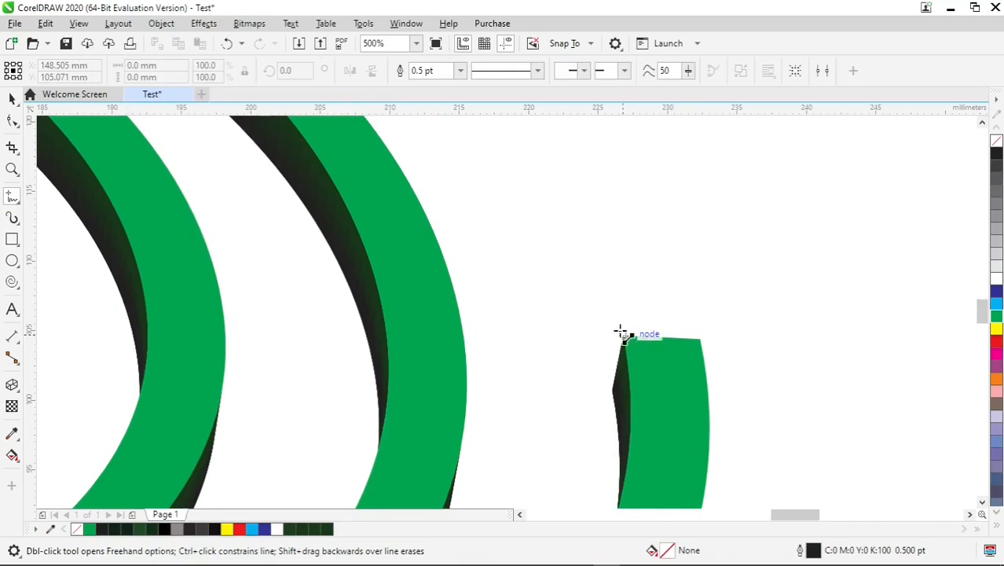
click(592, 254)
click(591, 254)
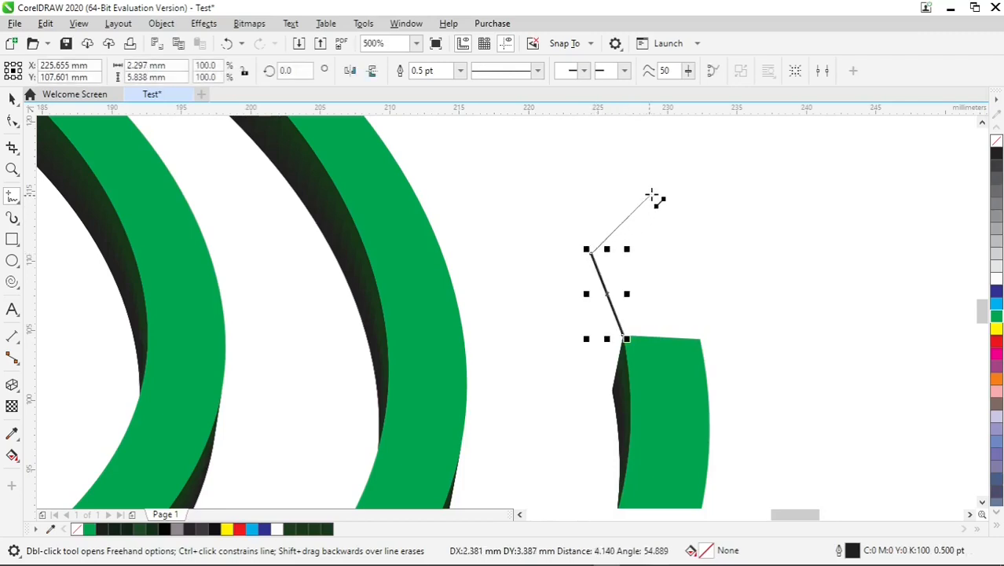
click(675, 136)
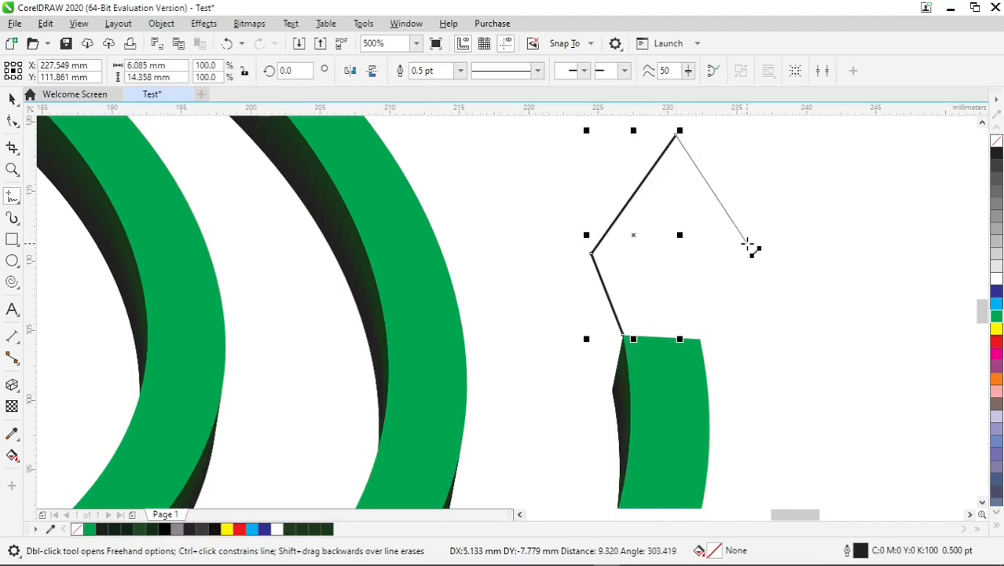
click(747, 253)
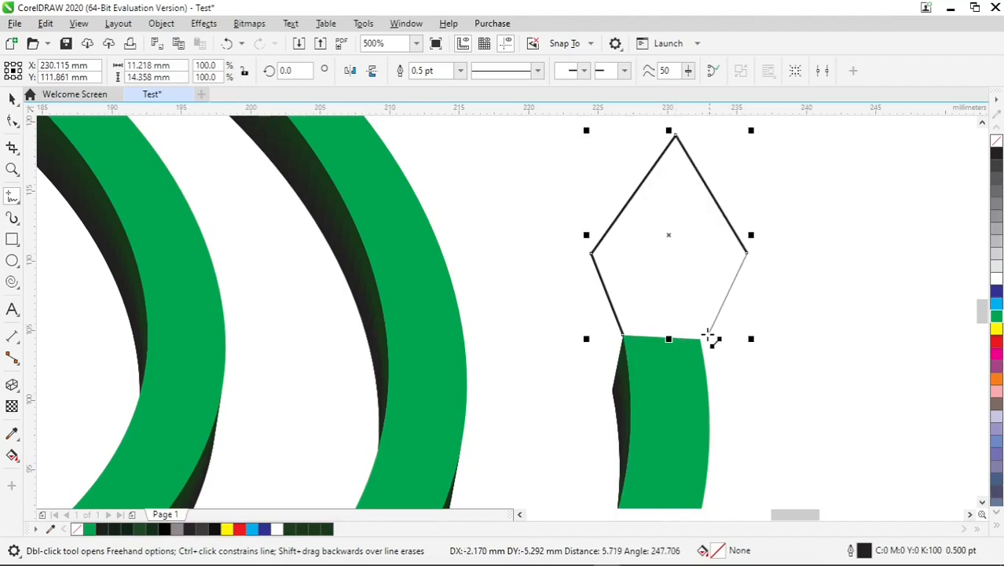
click(700, 340)
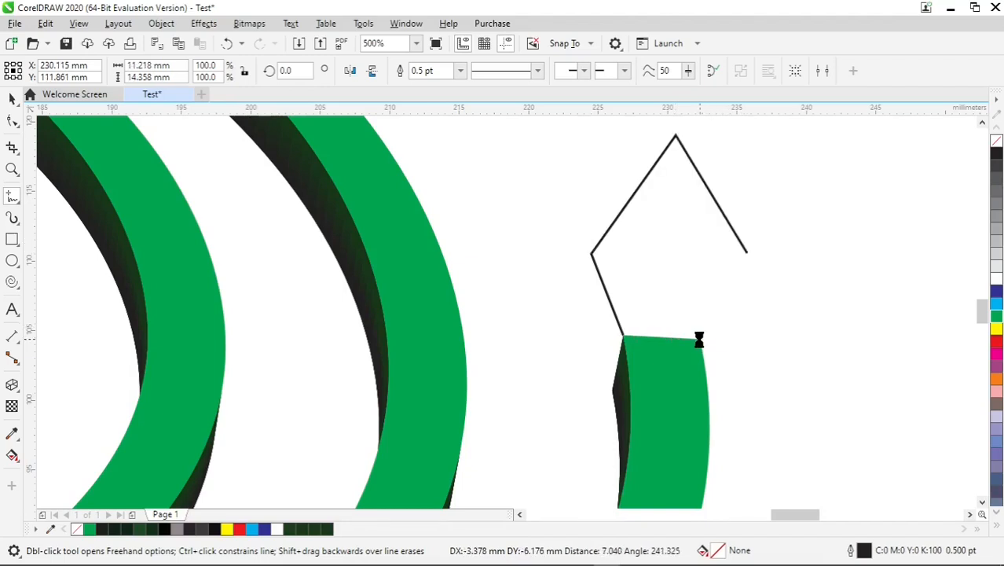
click(629, 344)
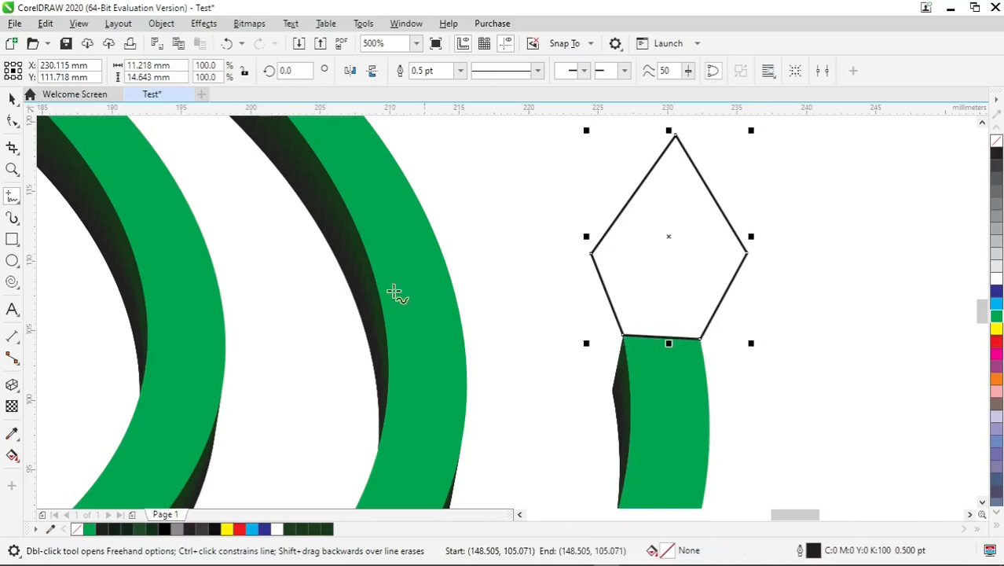
Give the pointed shape a yellow fill and a yellow outline
click(12, 97)
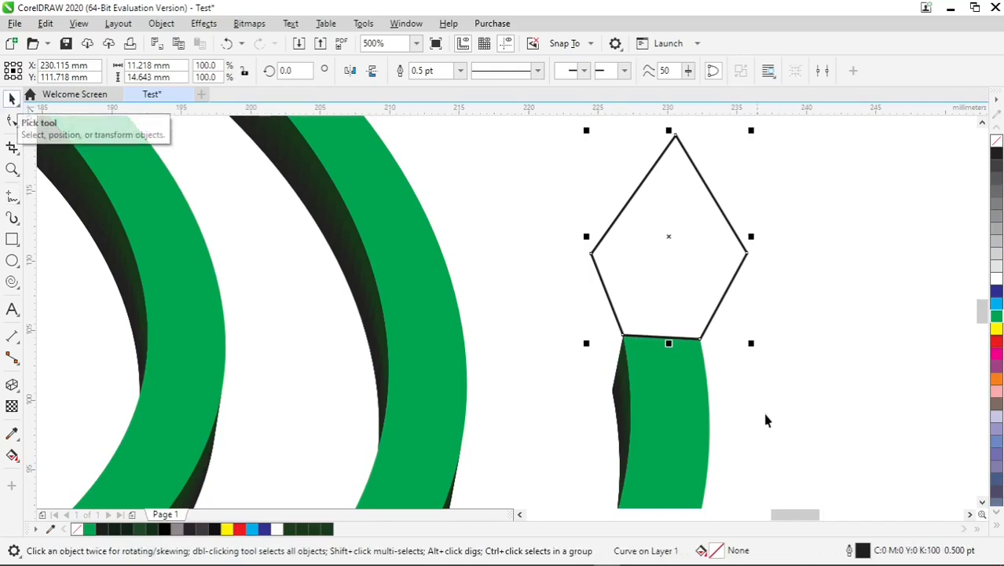
click(996, 330)
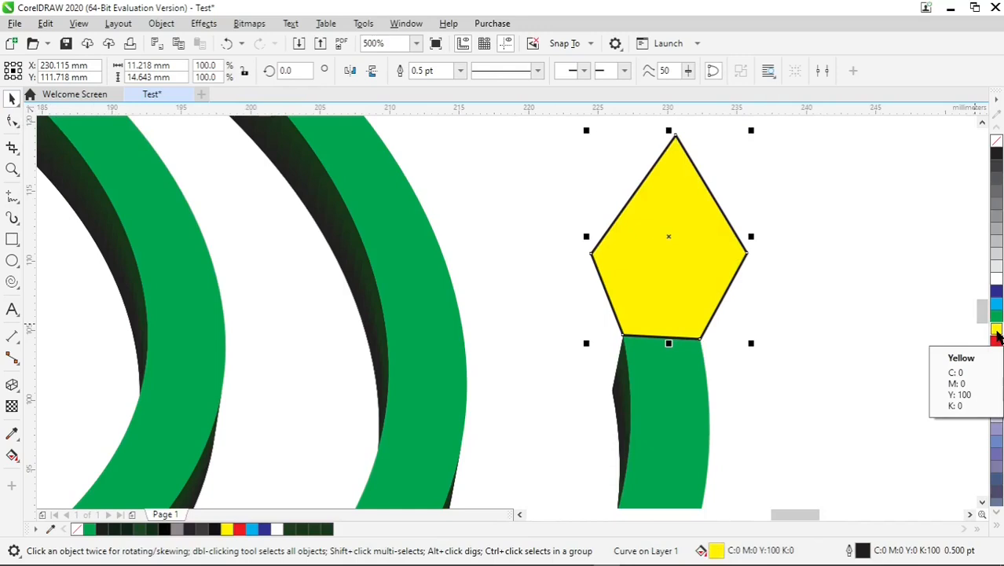
right_click(996, 334)
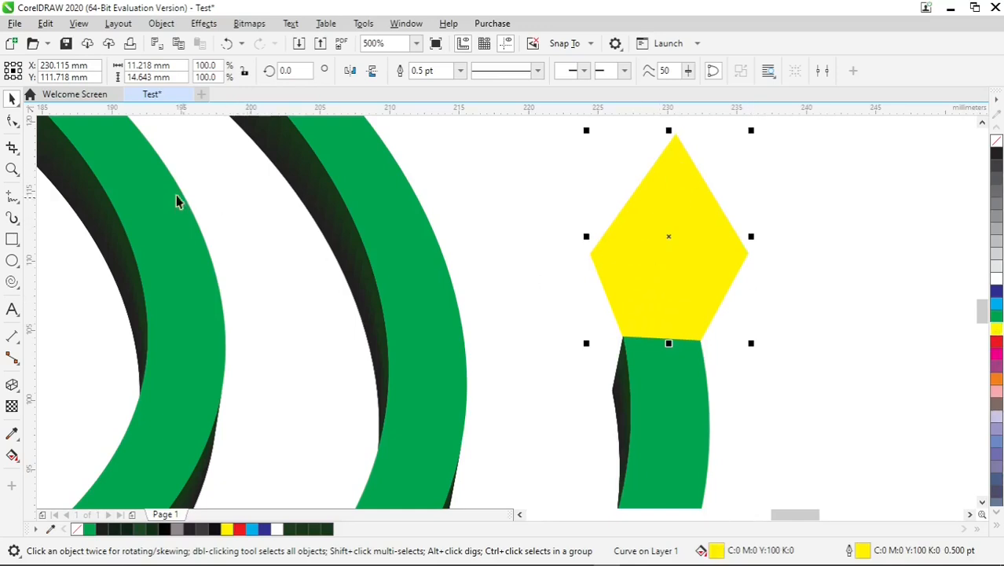
Round both sides of the yellow shape by converting the segments at its side corners to curves and deleting those corner nodes
click(12, 120)
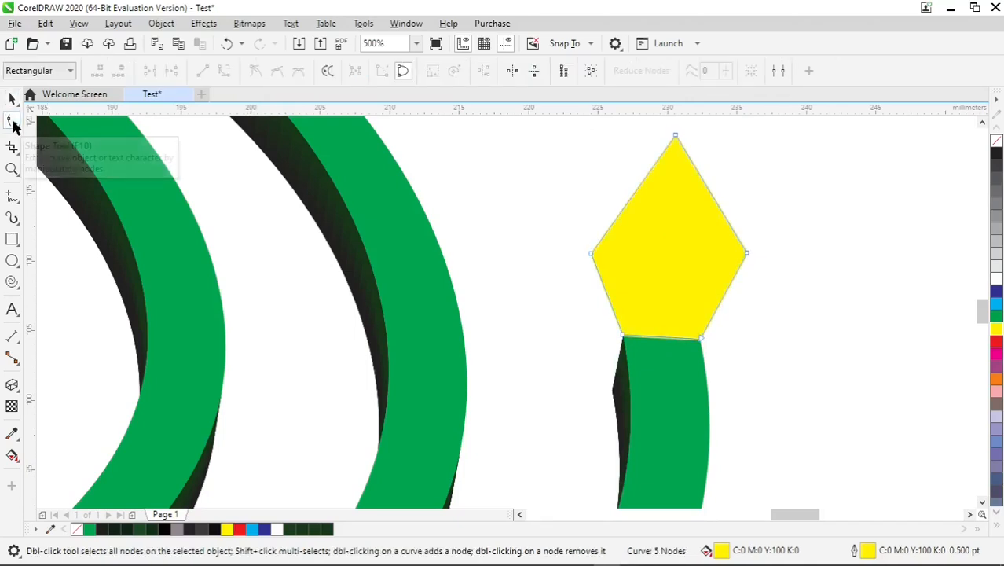
right_click(591, 258)
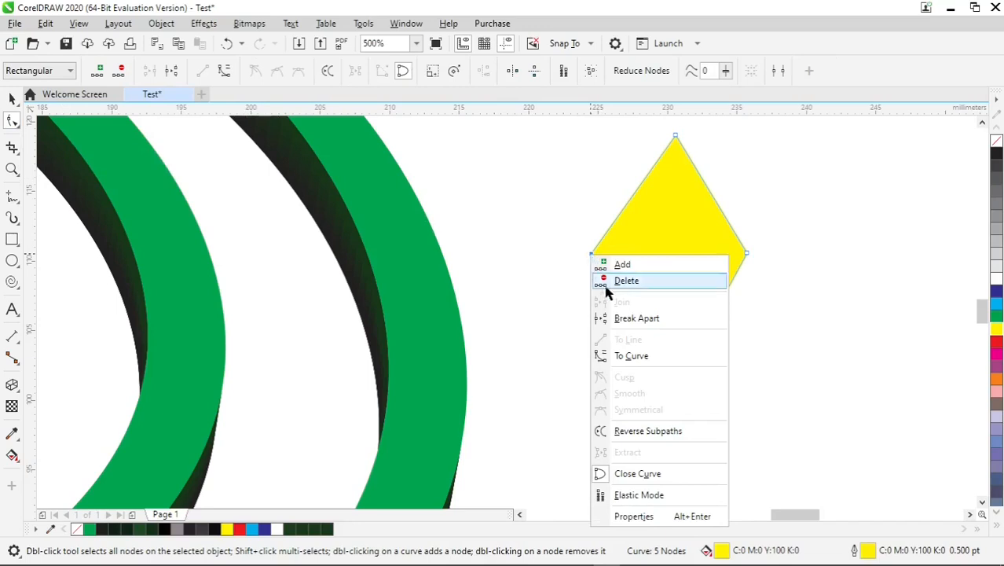
click(634, 357)
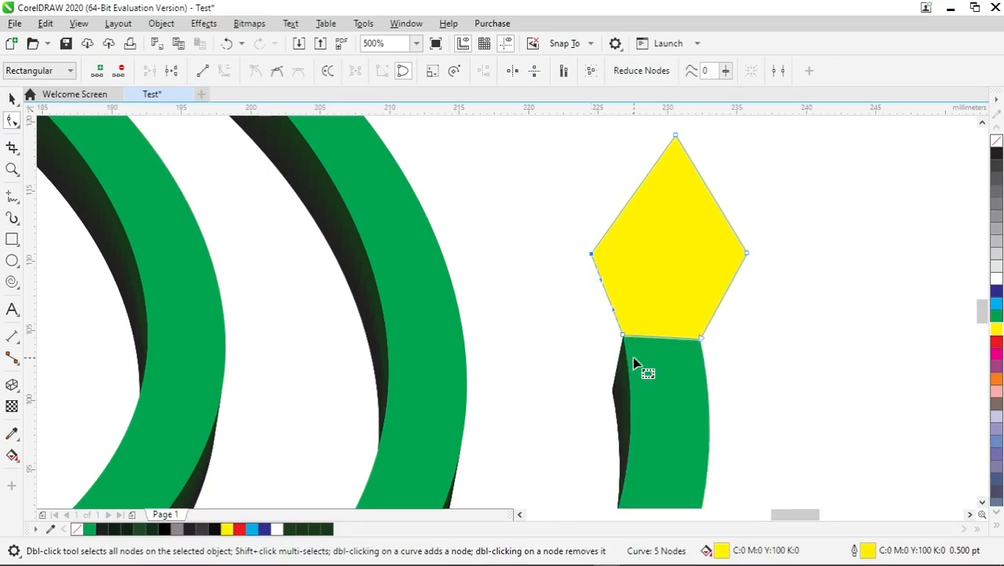
double_click(591, 256)
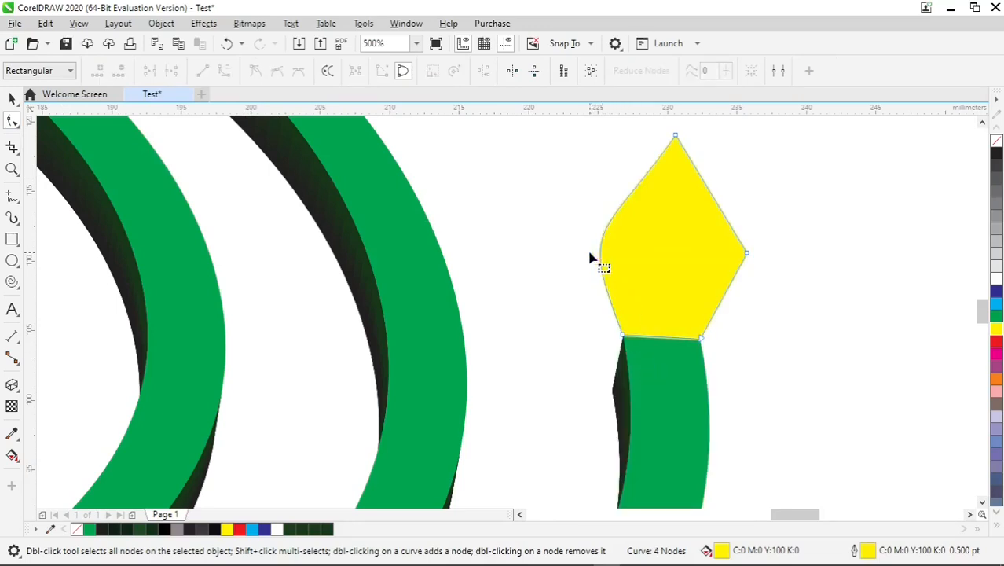
right_click(748, 258)
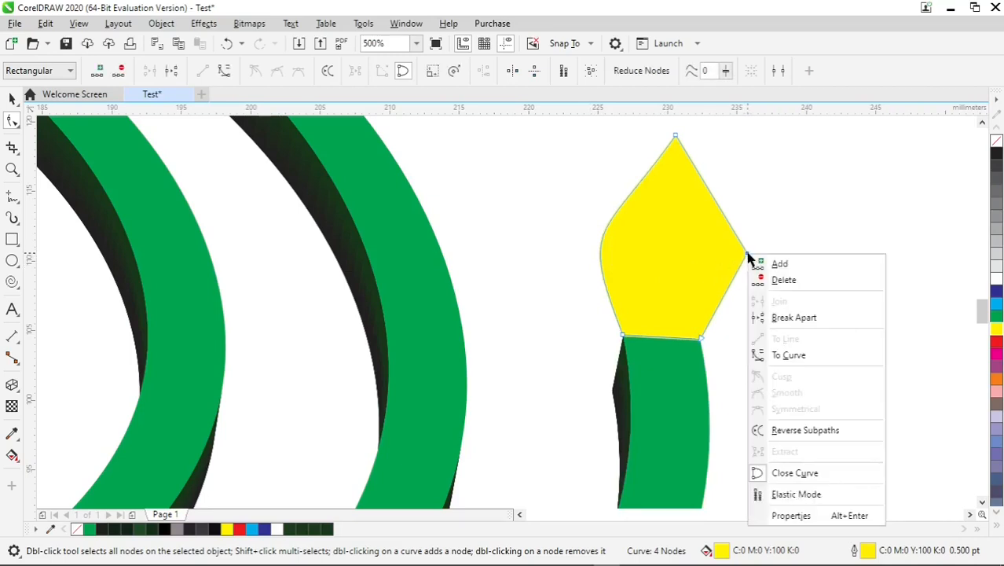
click(817, 356)
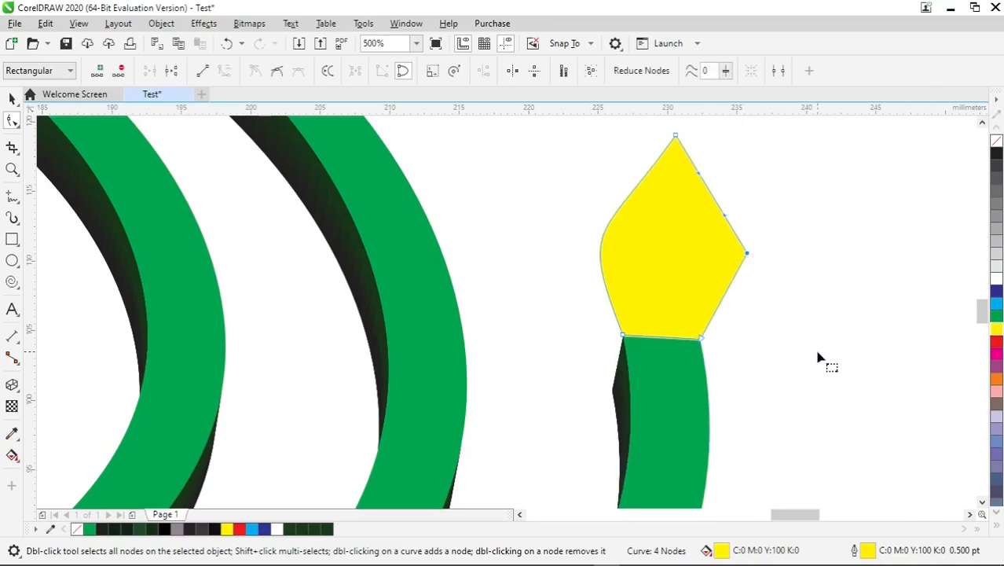
drag(748, 255, 750, 256)
double_click(750, 257)
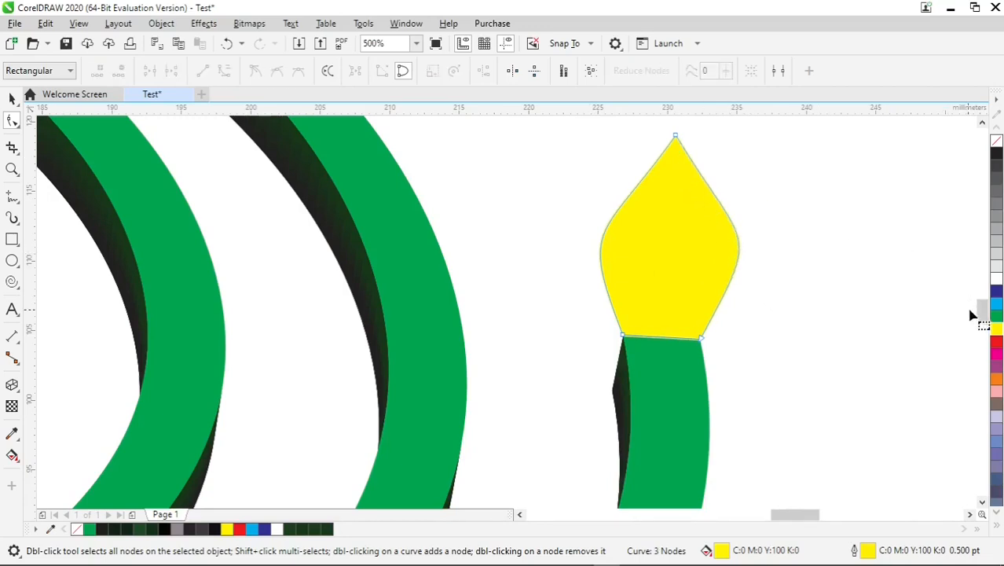
Pull the yellow shape's tip node upward so the flame is about 20 mm tall
drag(982, 315, 985, 294)
drag(676, 311, 675, 239)
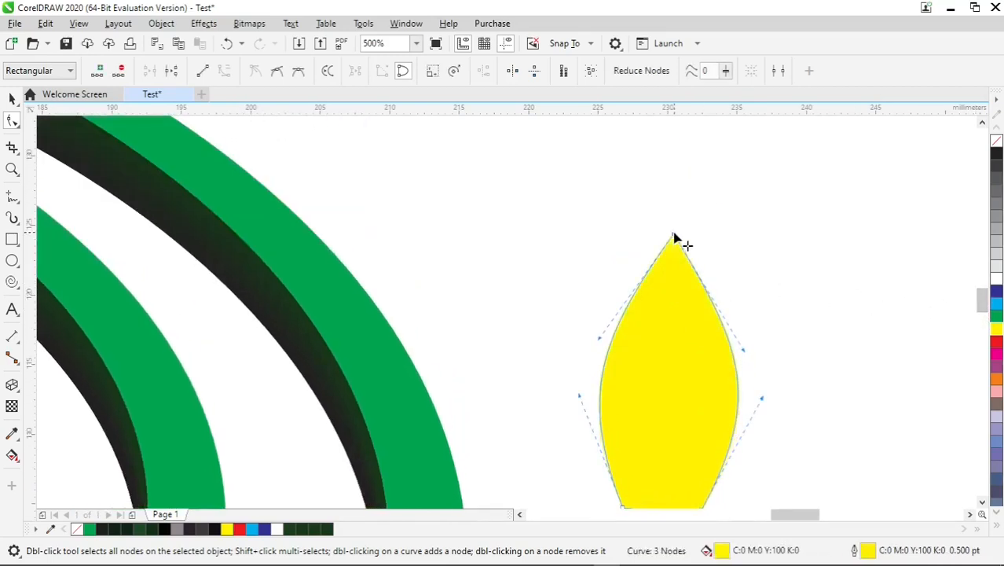
scroll(719, 340, down, 2)
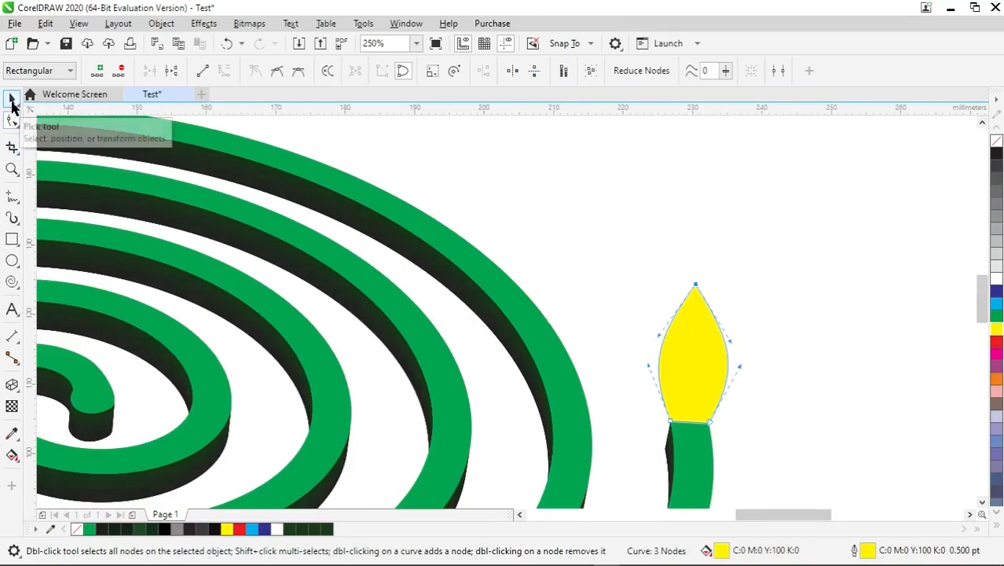
click(11, 100)
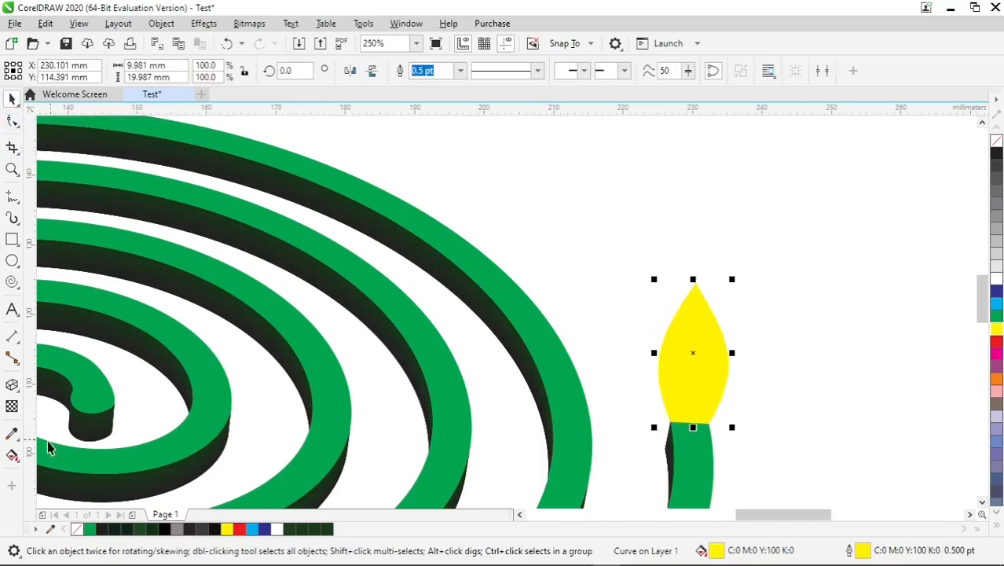
Apply a linear fountain fill to the flame shape, running from yellow at its base to red near its tip
click(11, 455)
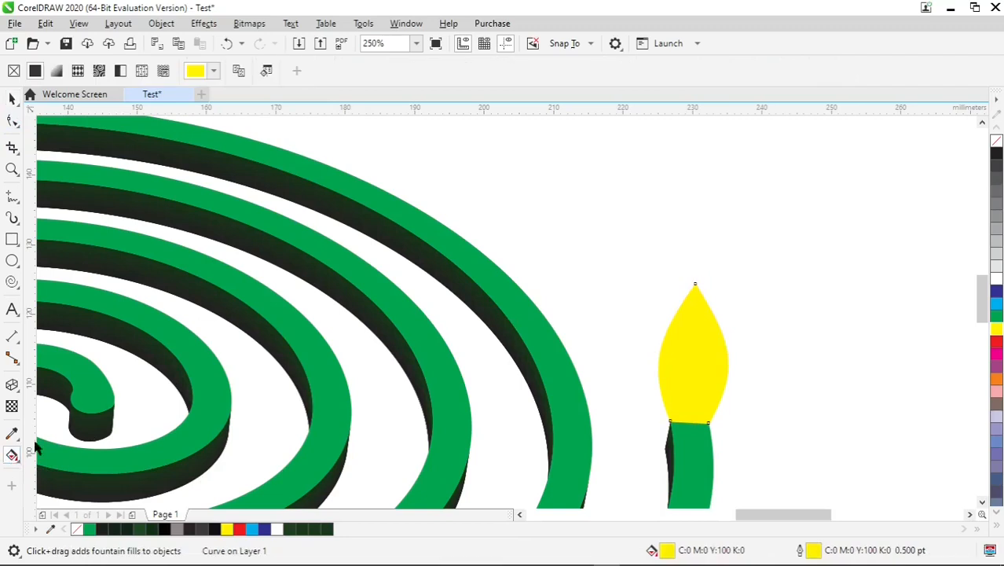
drag(697, 377, 695, 254)
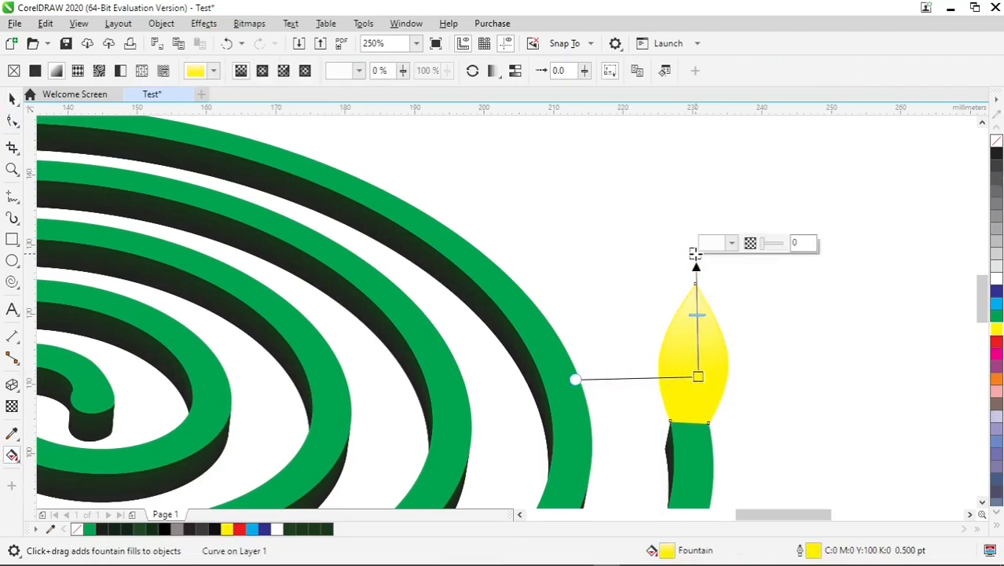
click(999, 343)
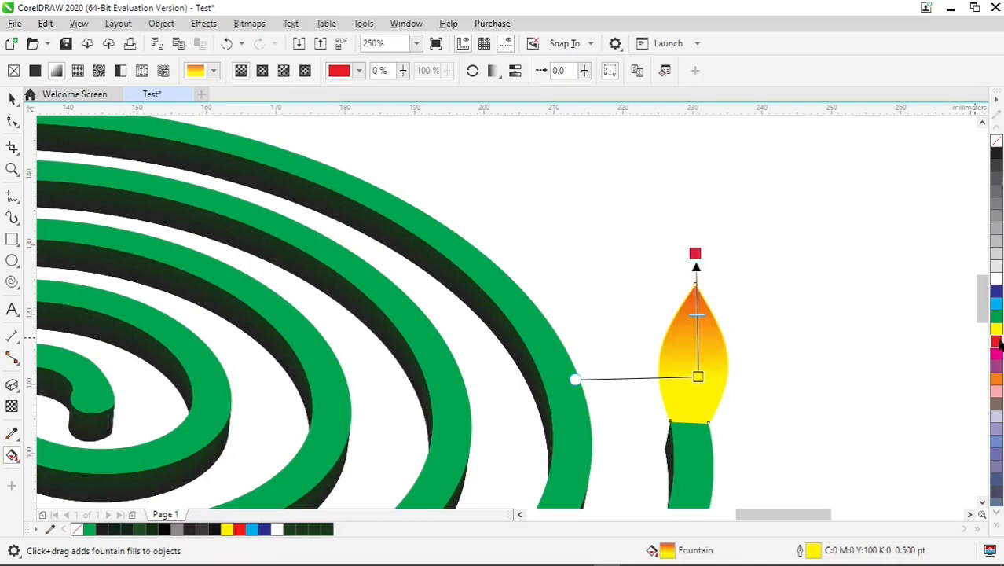
drag(695, 269, 696, 297)
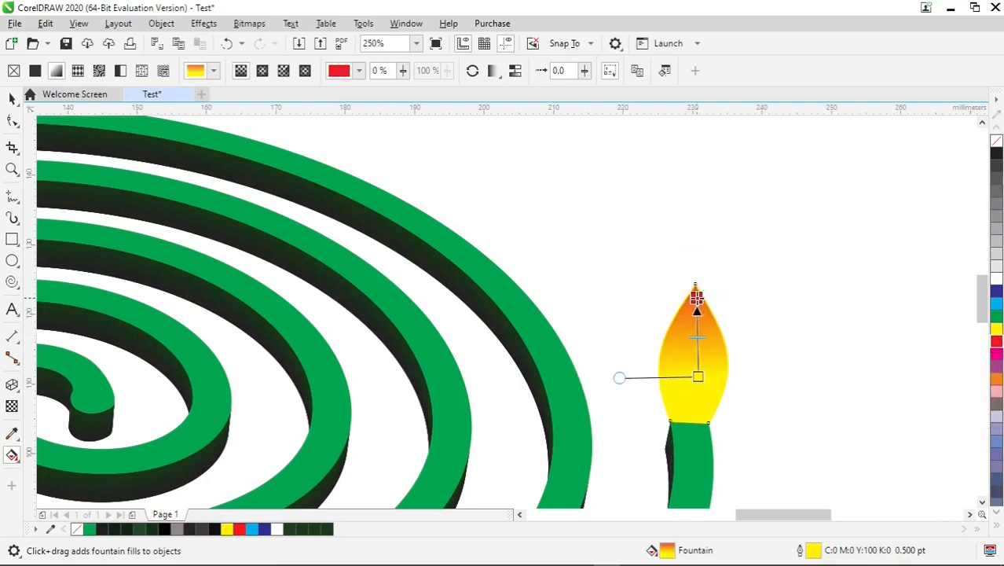
drag(698, 376, 689, 422)
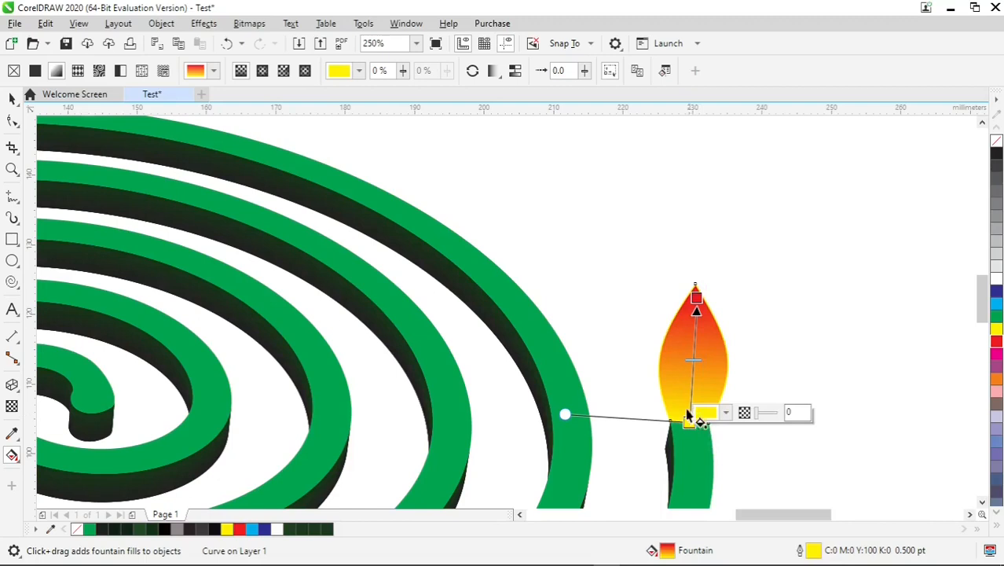
Add a colour stop at 40% of the flame's gradient and set it to yellow, about C9 M0 Y100 K0
double_click(690, 372)
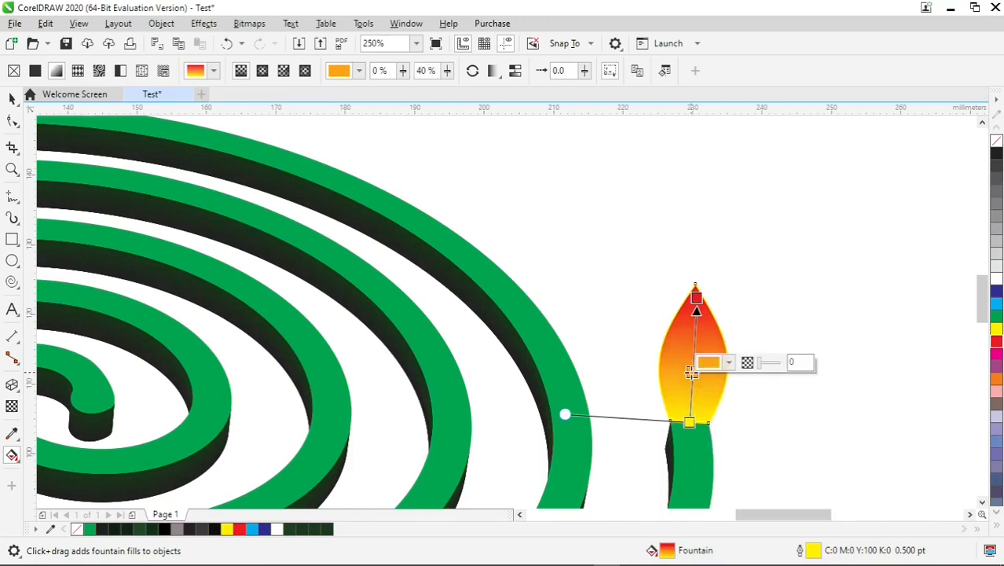
click(729, 366)
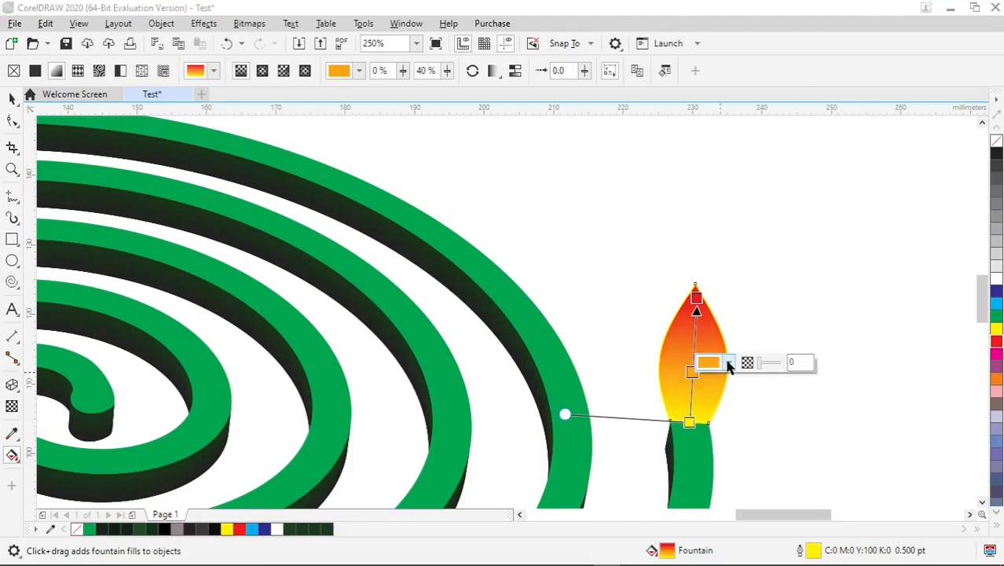
click(731, 296)
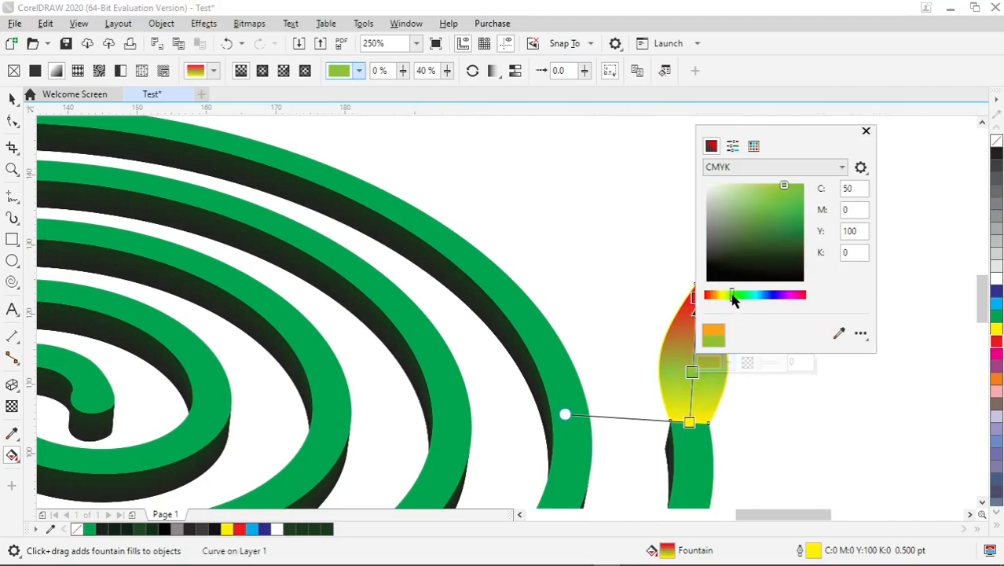
click(798, 189)
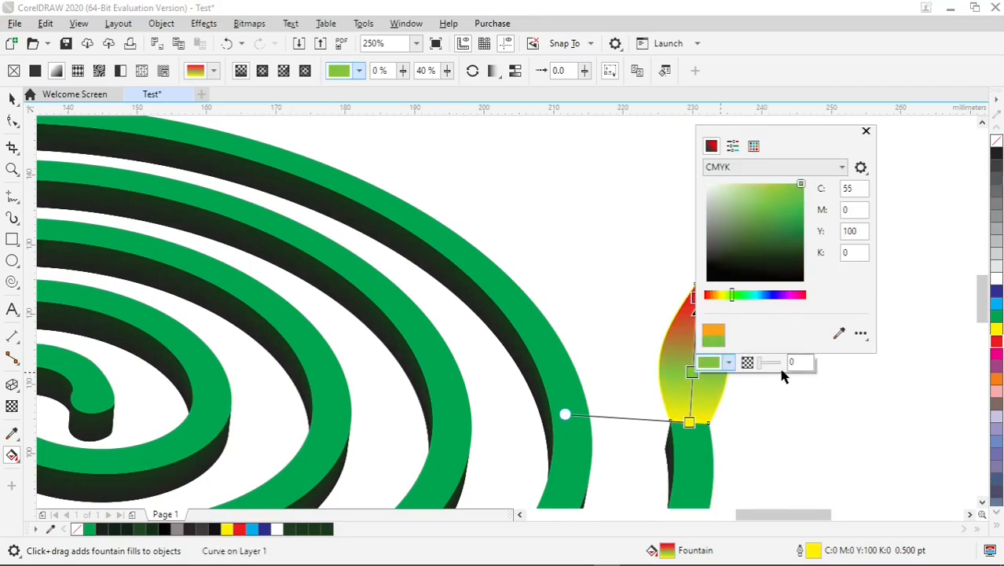
click(723, 296)
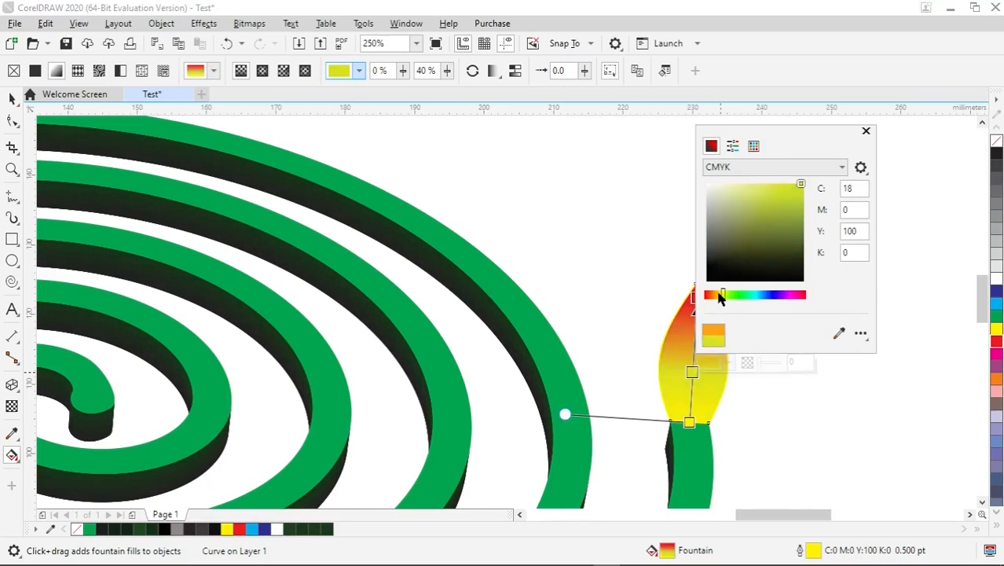
drag(718, 297, 723, 297)
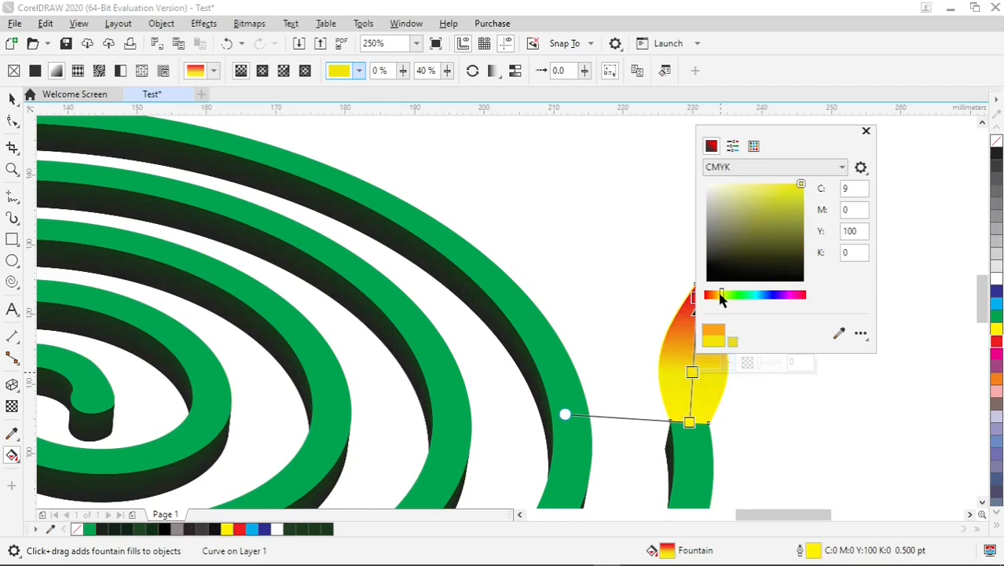
click(734, 376)
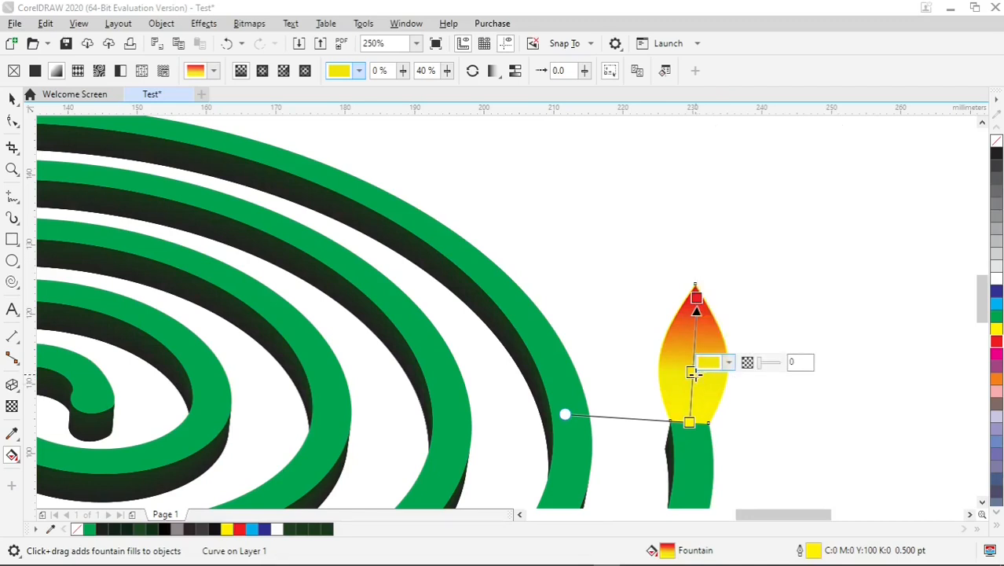
Set the gradient's base stop to the spiral's green and its 40% stop to pure yellow
click(690, 421)
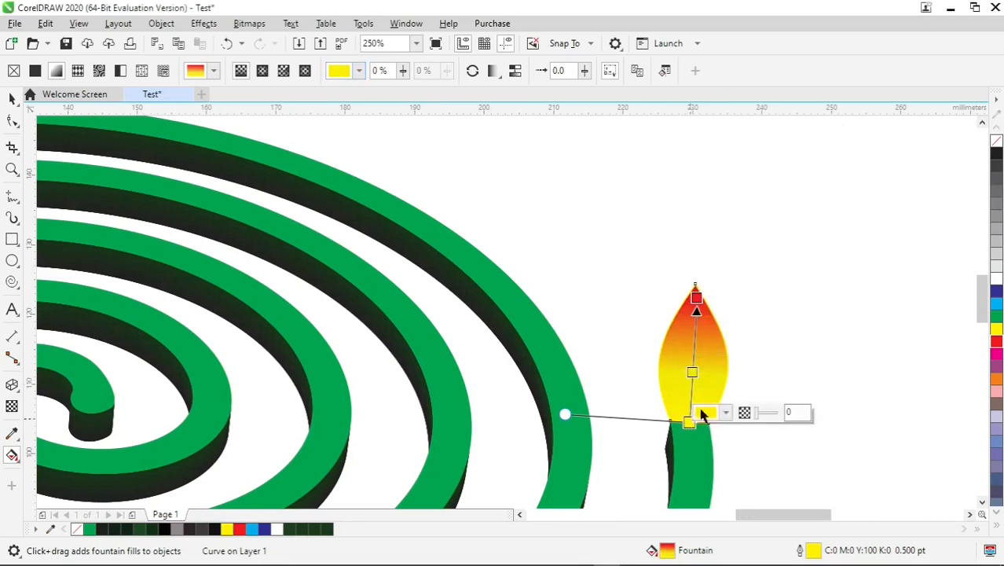
click(995, 317)
click(690, 371)
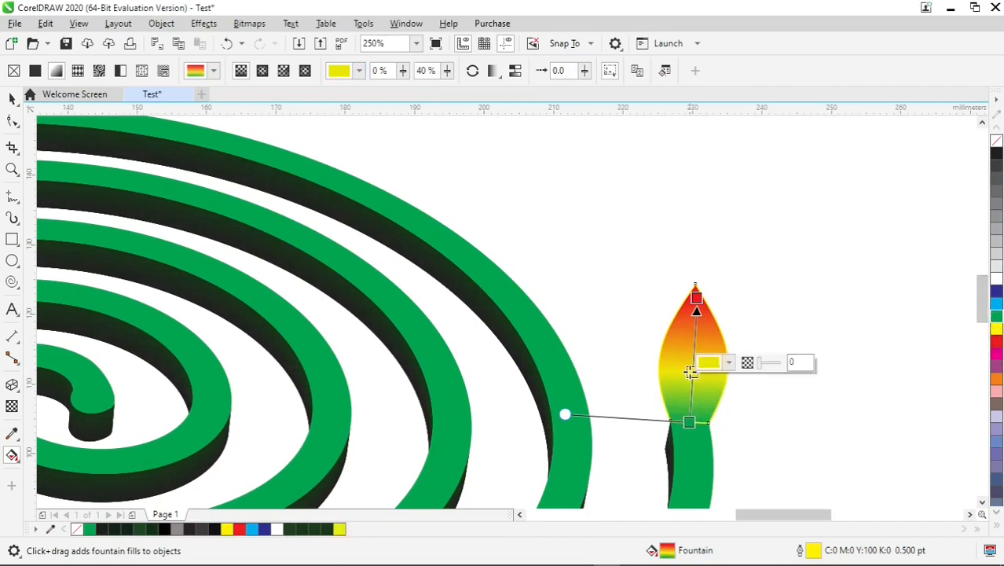
click(999, 331)
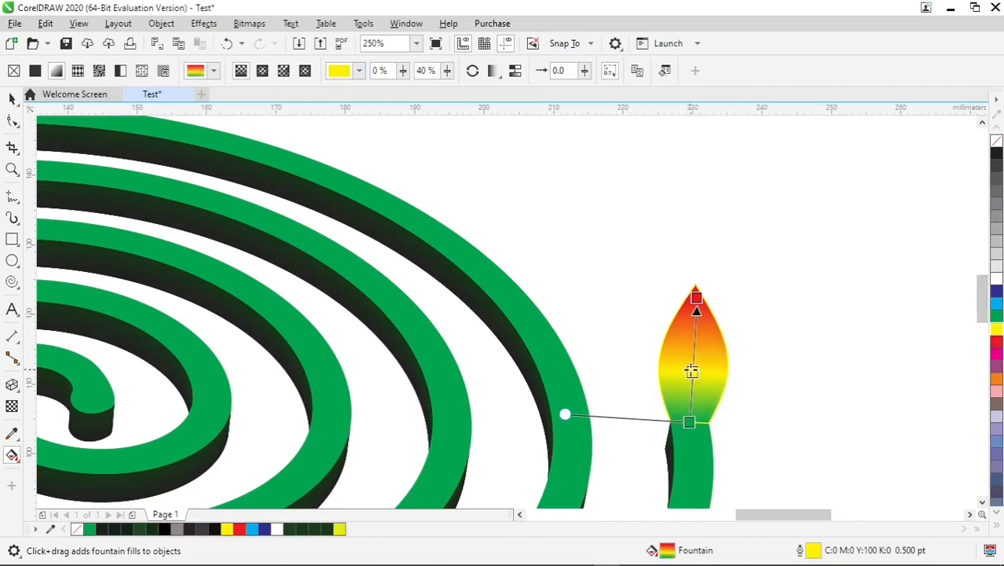
Shift the red end of the flame's gradient slightly below the tip and set the yellow stop's position to 19%
click(687, 422)
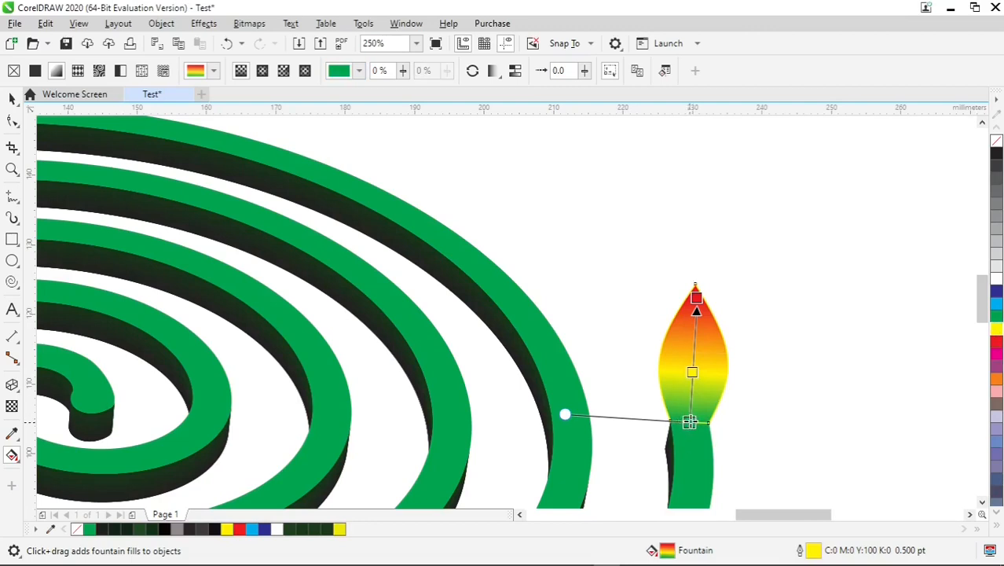
mouse_move(689, 423)
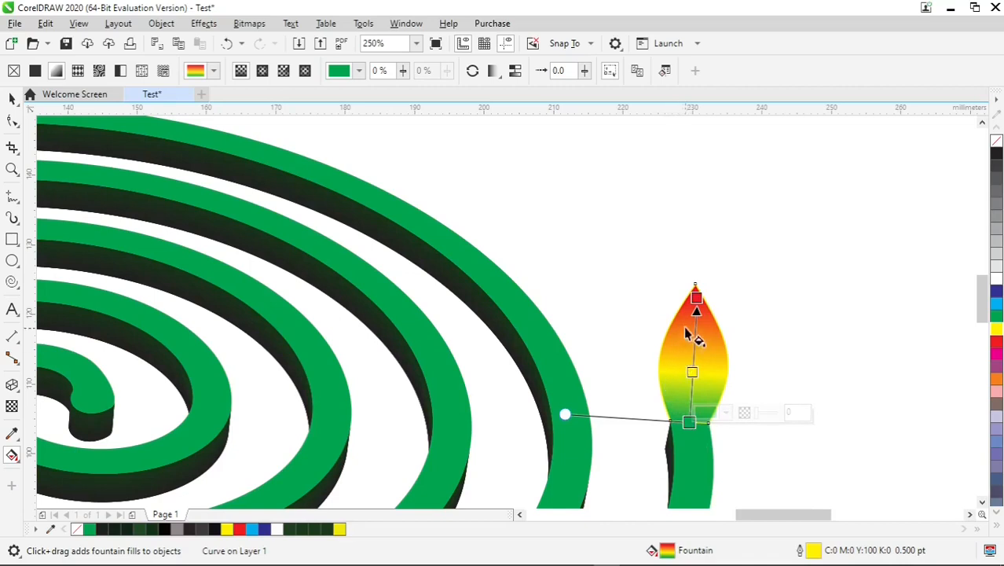
drag(696, 296, 694, 301)
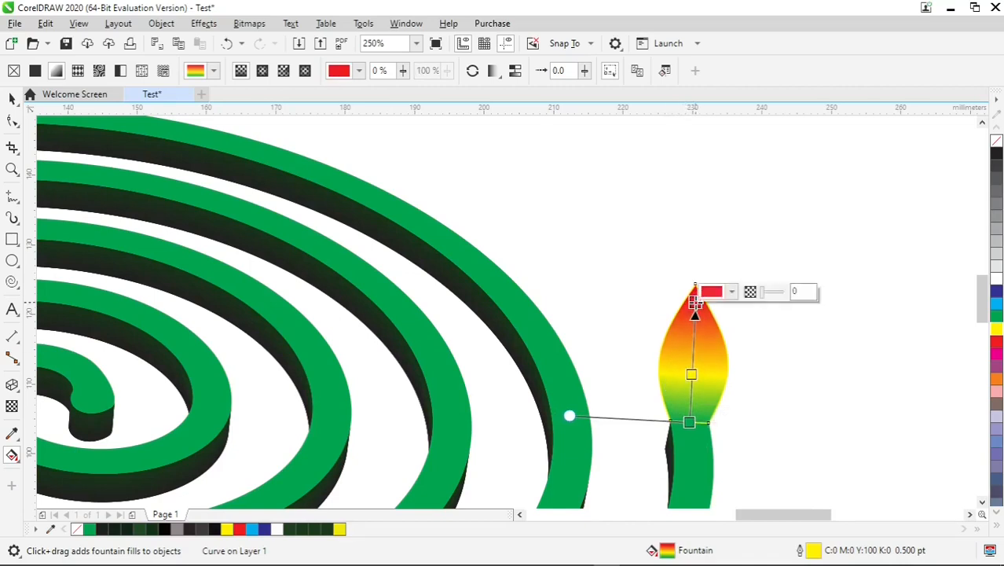
drag(691, 376, 660, 410)
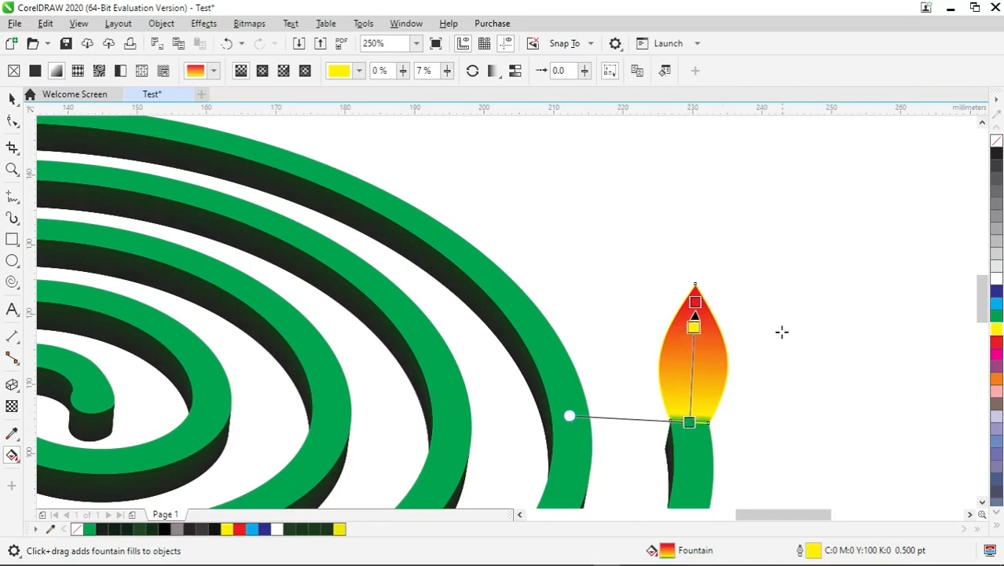
mouse_move(694, 319)
mouse_down()
mouse_move(691, 405)
mouse_move(690, 368)
mouse_up()
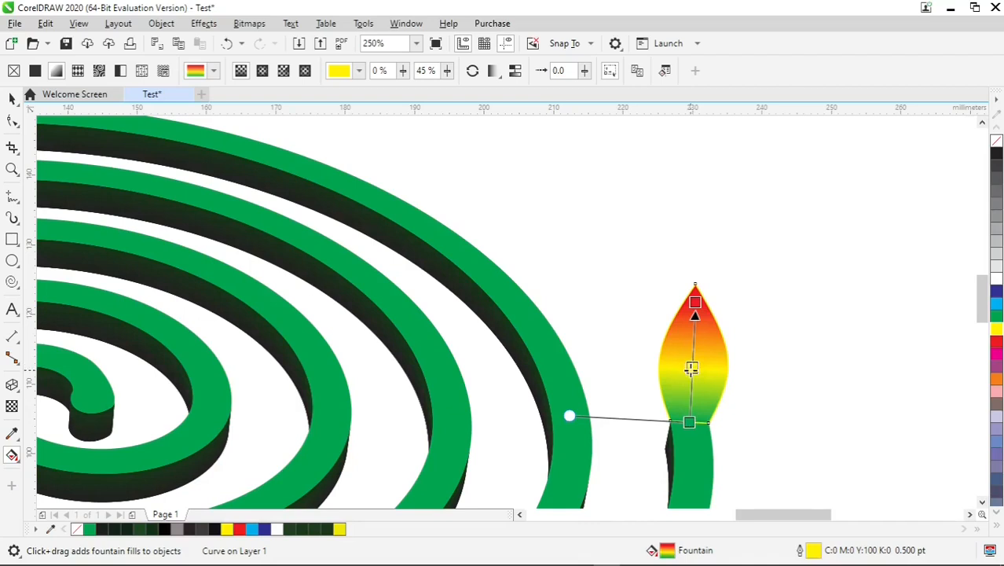
drag(691, 368, 689, 399)
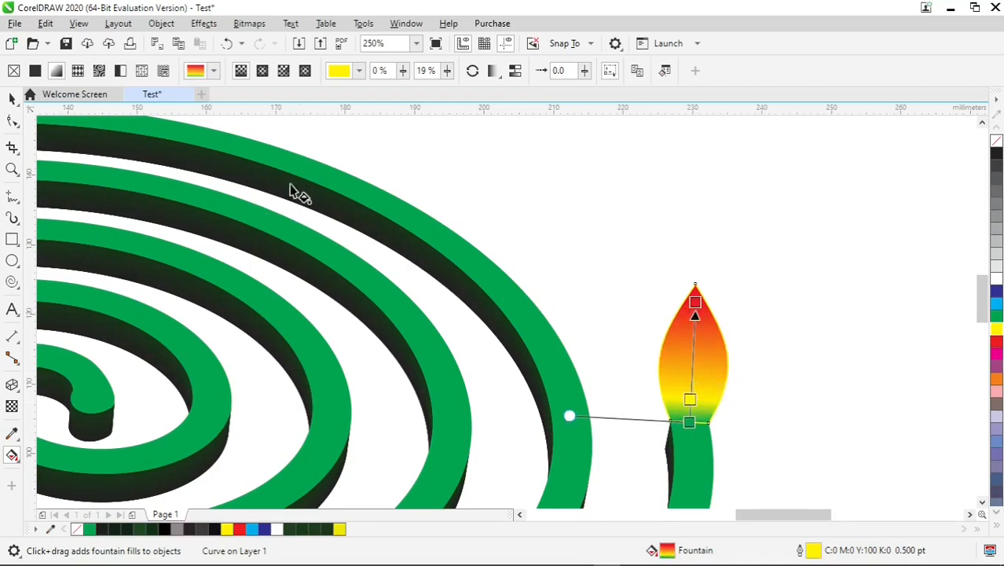
Remove the yellow outline from the flame and check how its base joins the end of the coil
click(12, 99)
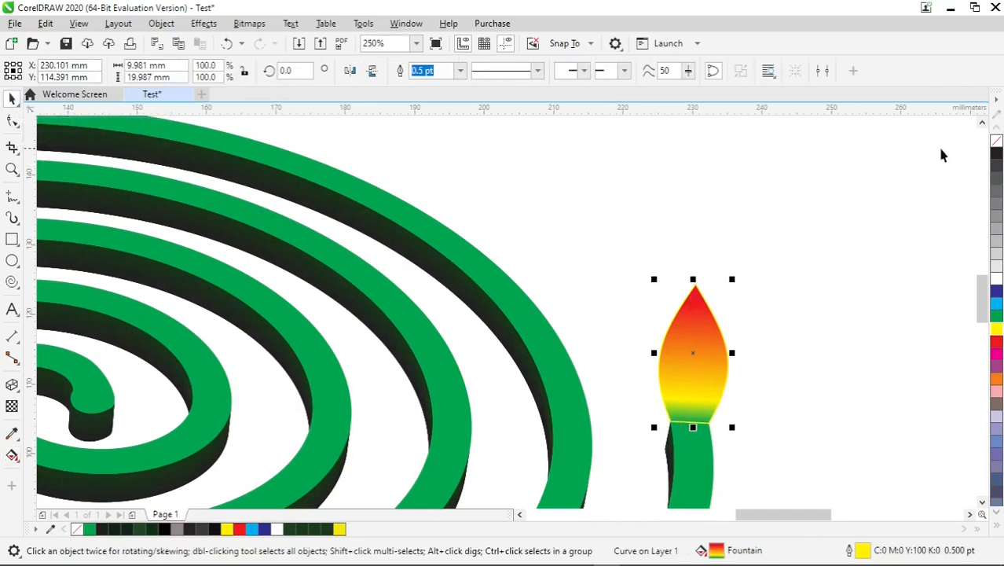
right_click(996, 146)
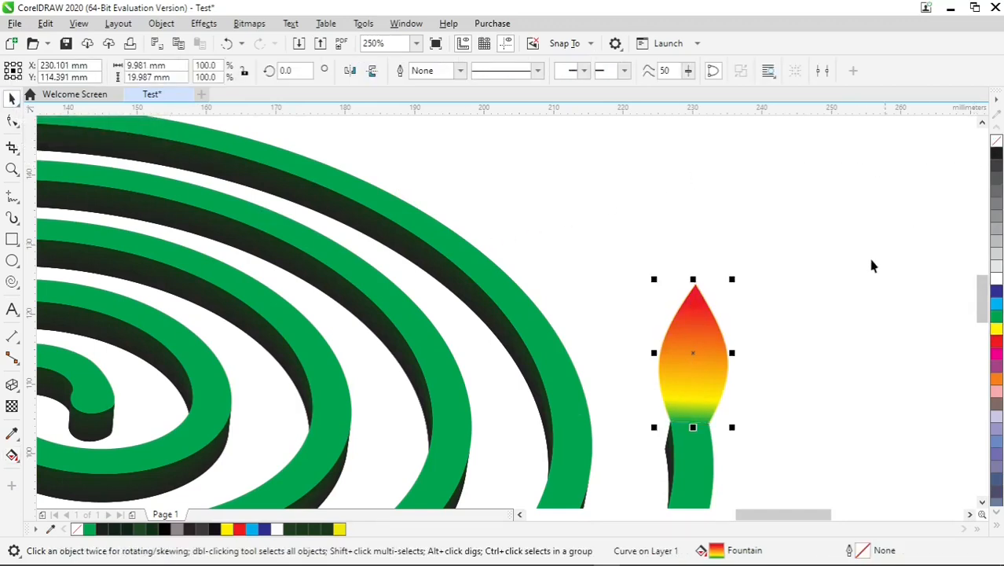
click(831, 307)
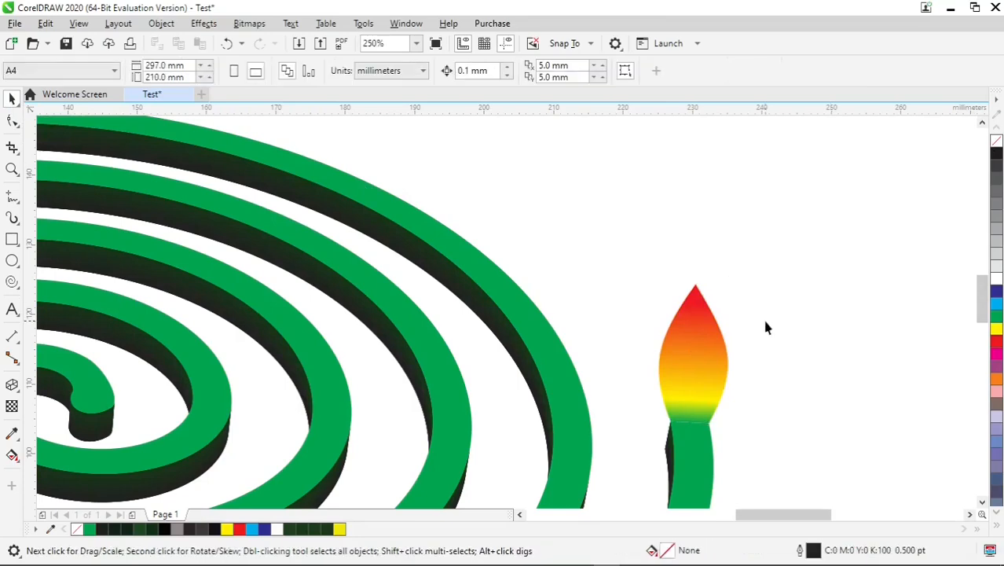
scroll(680, 436, up, 5)
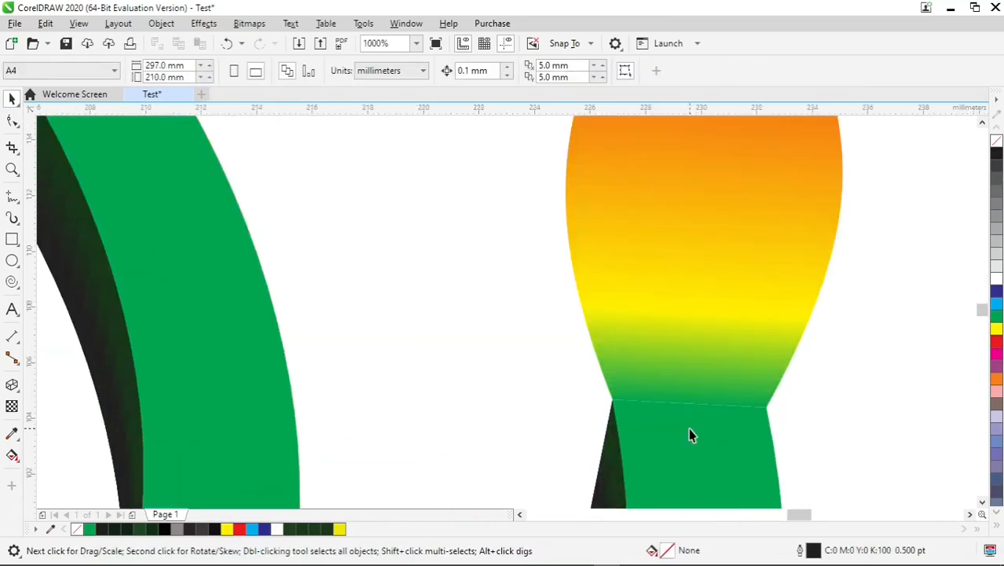
scroll(688, 429, down, 10)
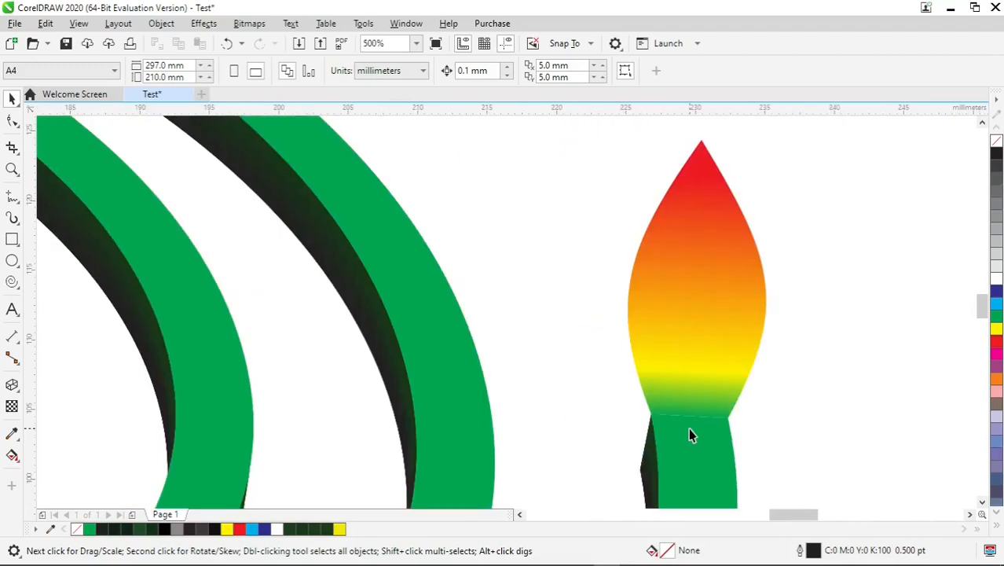
scroll(688, 429, down, 2)
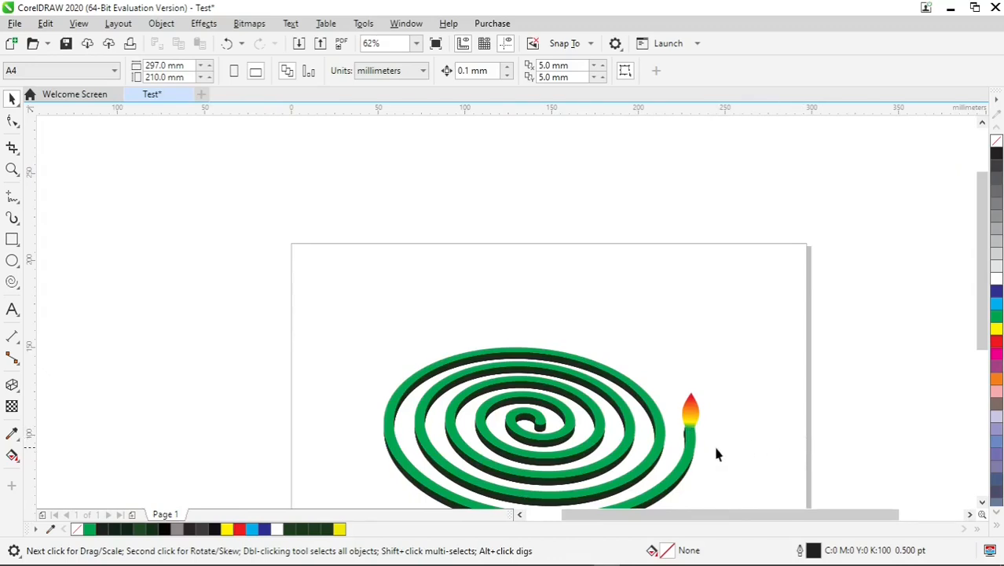
Draw an upright ellipse about 2.5 mm wide and 19 mm tall above the flame, filled with 60% black and without outline
scroll(713, 453, up, 2)
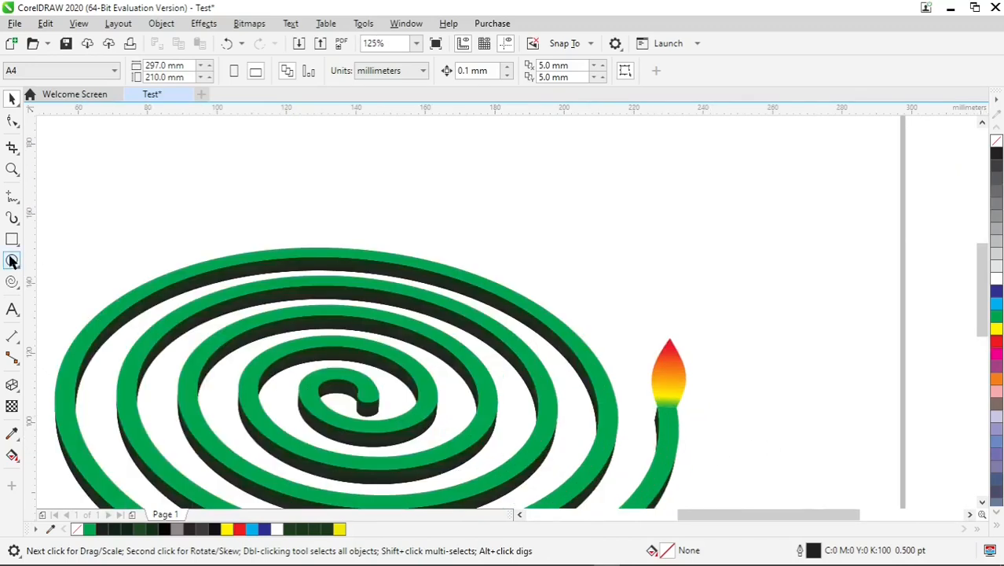
click(11, 261)
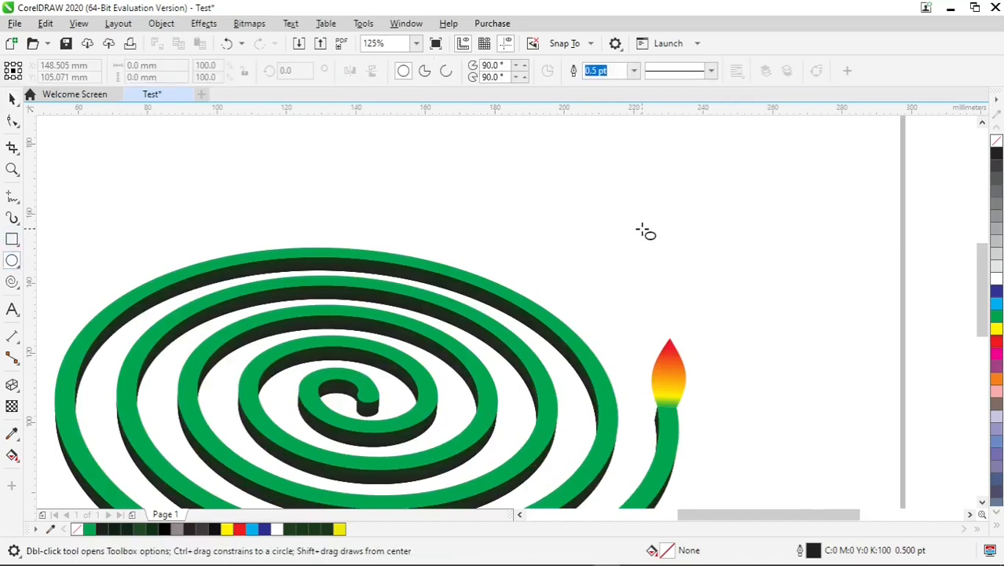
drag(643, 217, 647, 285)
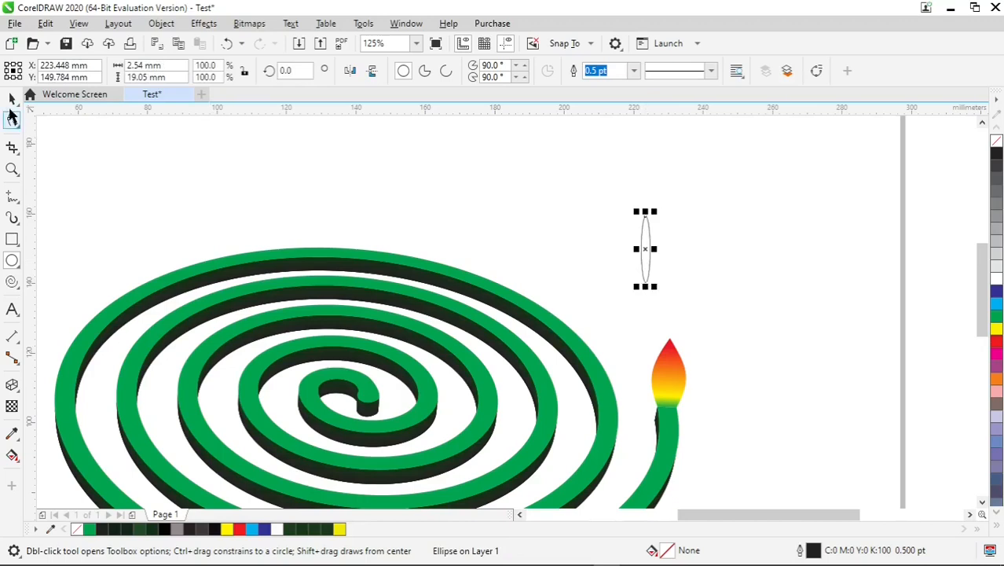
click(11, 99)
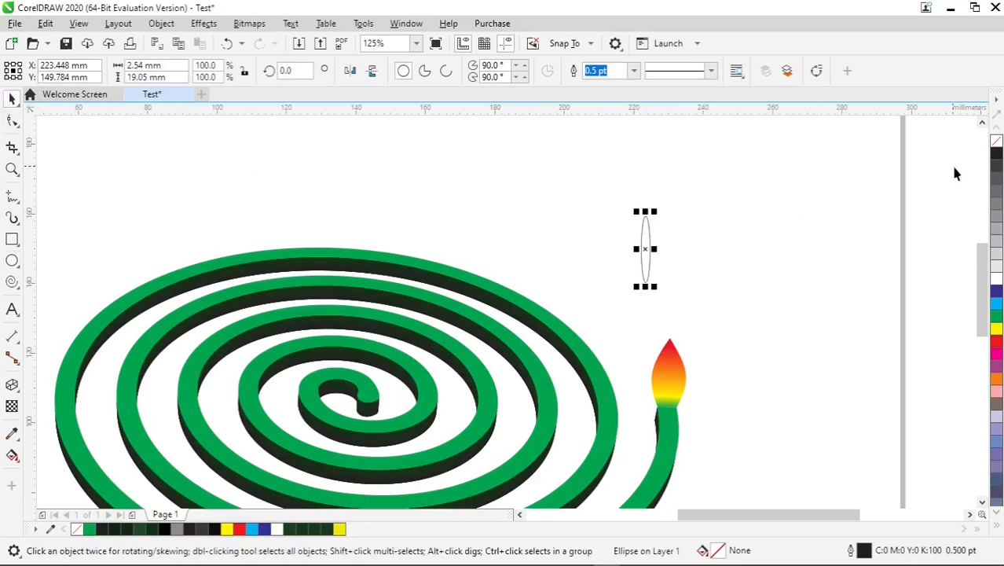
click(995, 156)
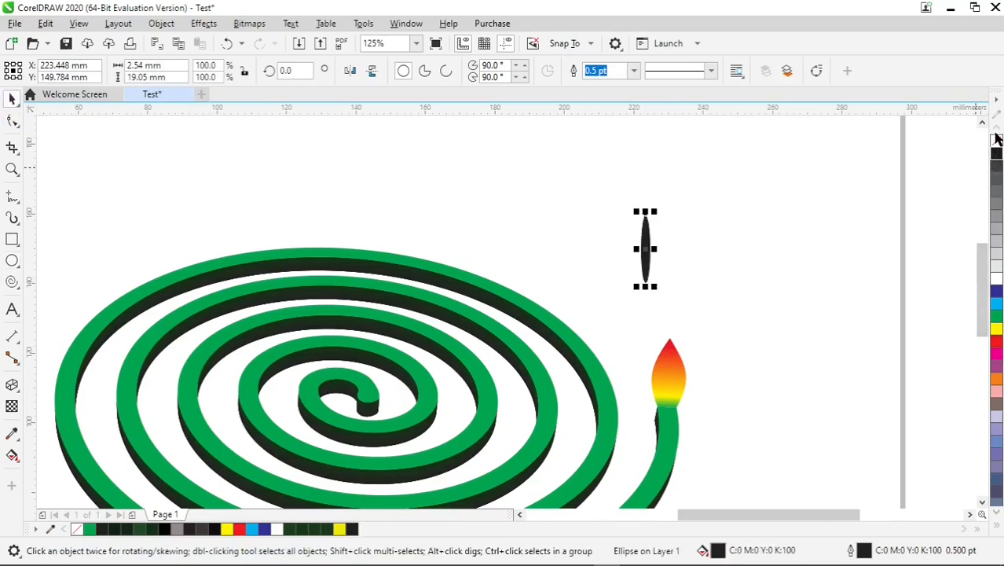
right_click(996, 141)
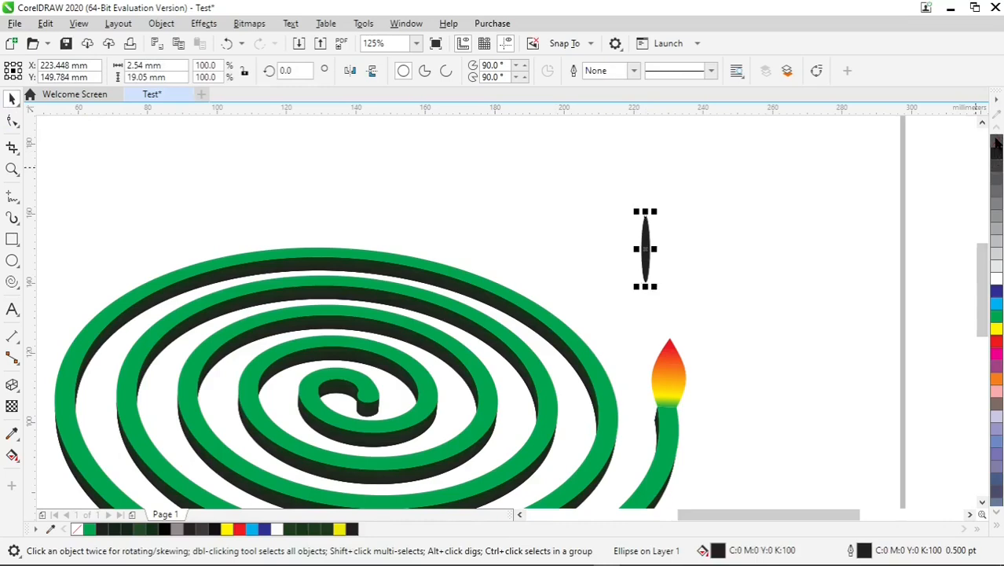
click(995, 204)
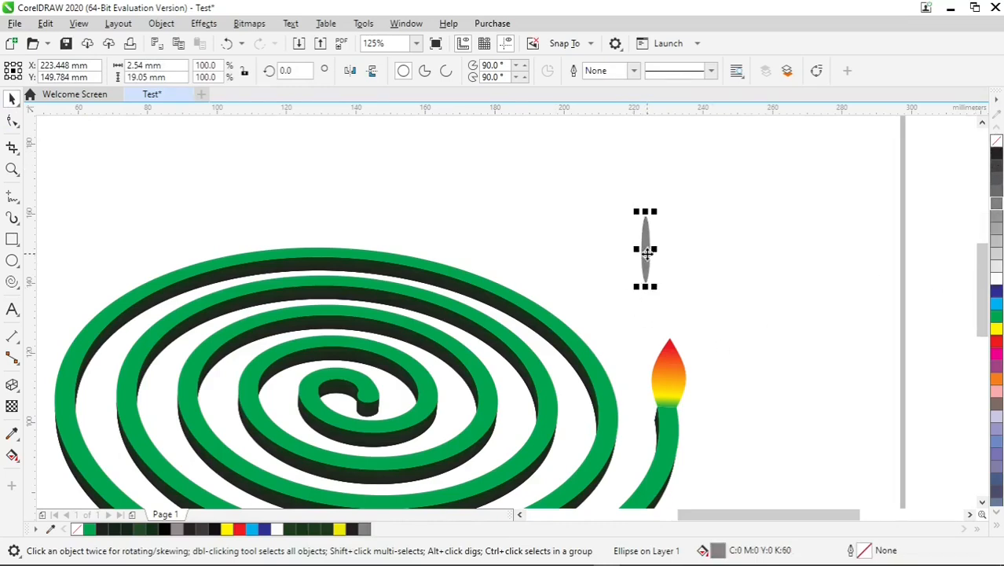
Move the grey ellipse directly above the flame tip and stack a copy of it on top as rising smoke
drag(646, 251, 670, 234)
click(671, 299)
click(683, 263)
click(705, 278)
click(686, 297)
scroll(687, 302, down, 2)
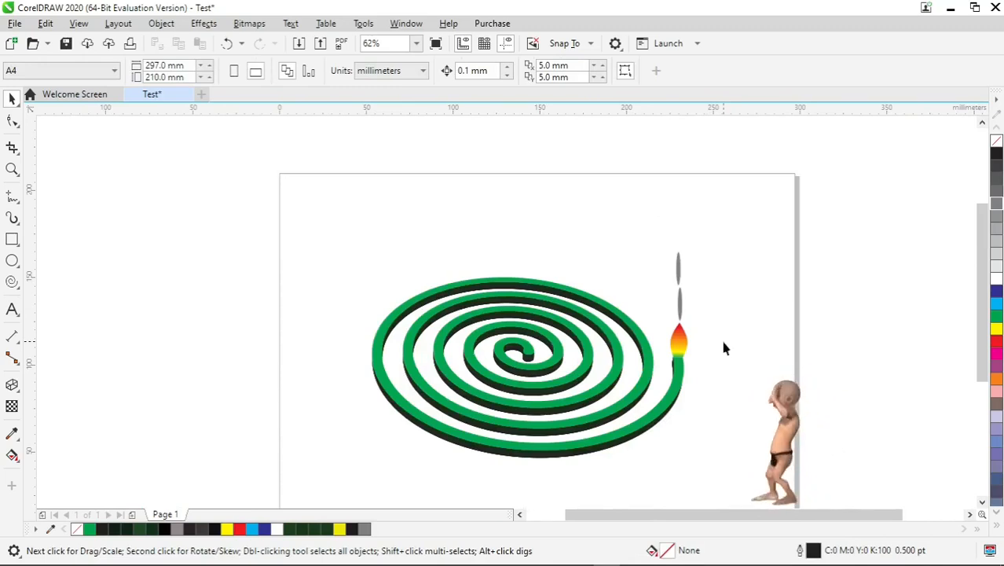
Lower the upper grey ellipse and add more overlapping copies to form a denser smoke plume above the flame
click(679, 268)
scroll(690, 283, up, 3)
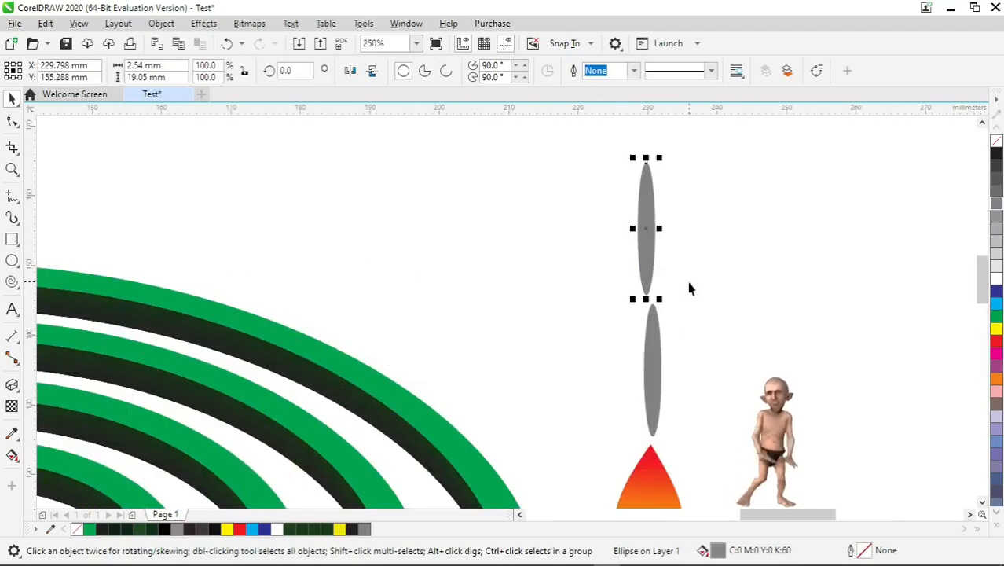
drag(650, 267, 652, 297)
click(685, 287)
click(732, 305)
scroll(732, 306, down, 2)
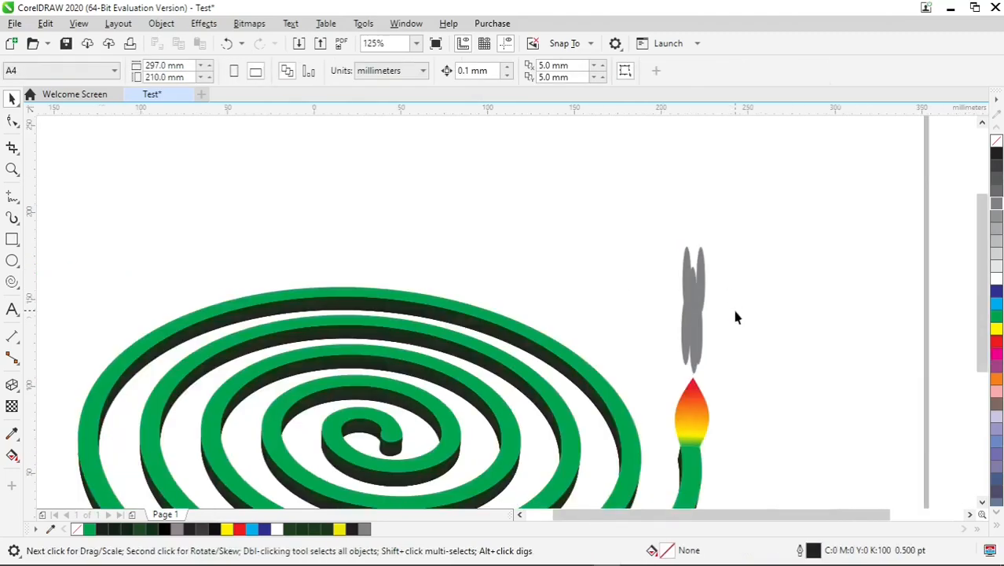
Delete all the grey smoke ellipses above the flame
scroll(735, 316, down, 1)
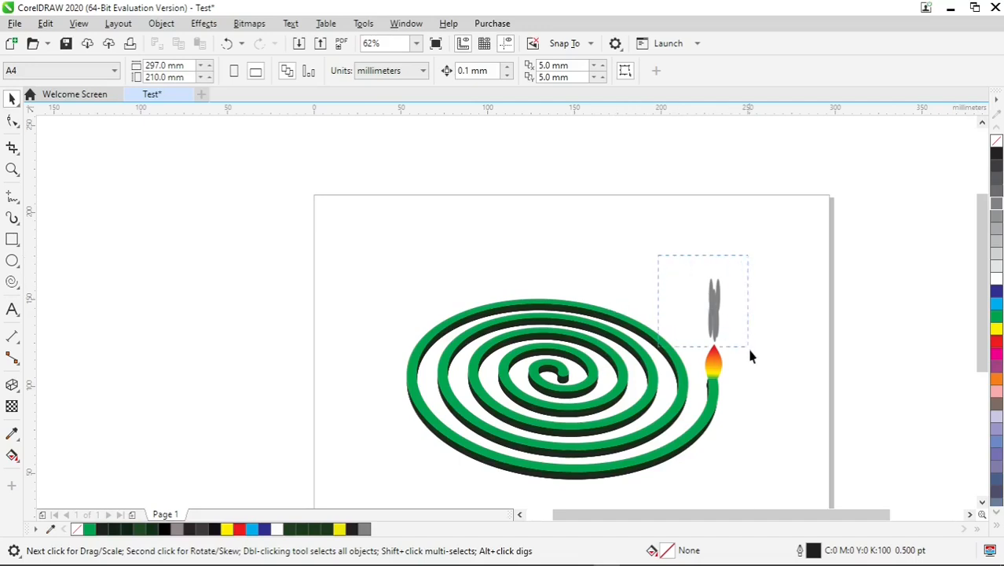
drag(749, 351, 754, 355)
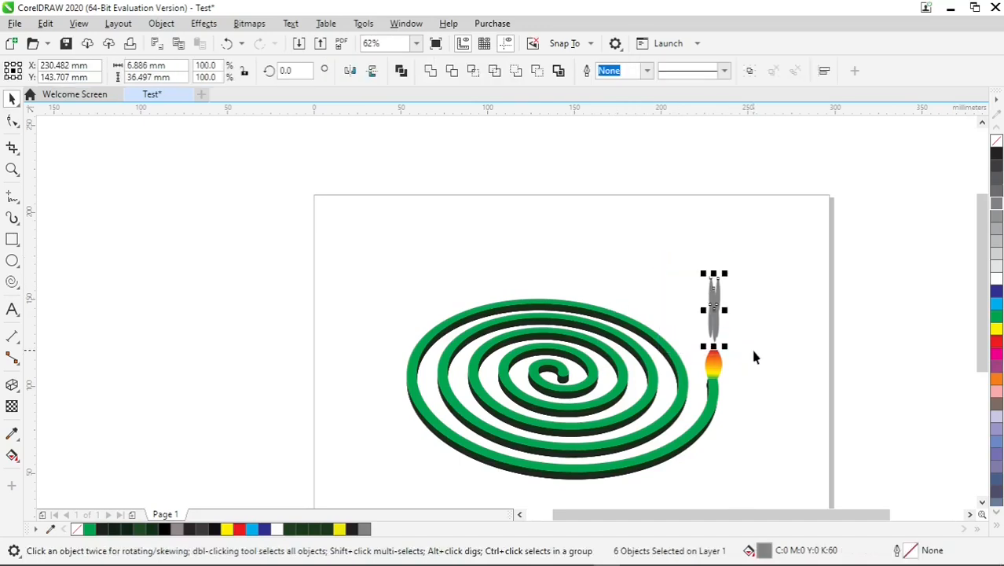
key(Delete)
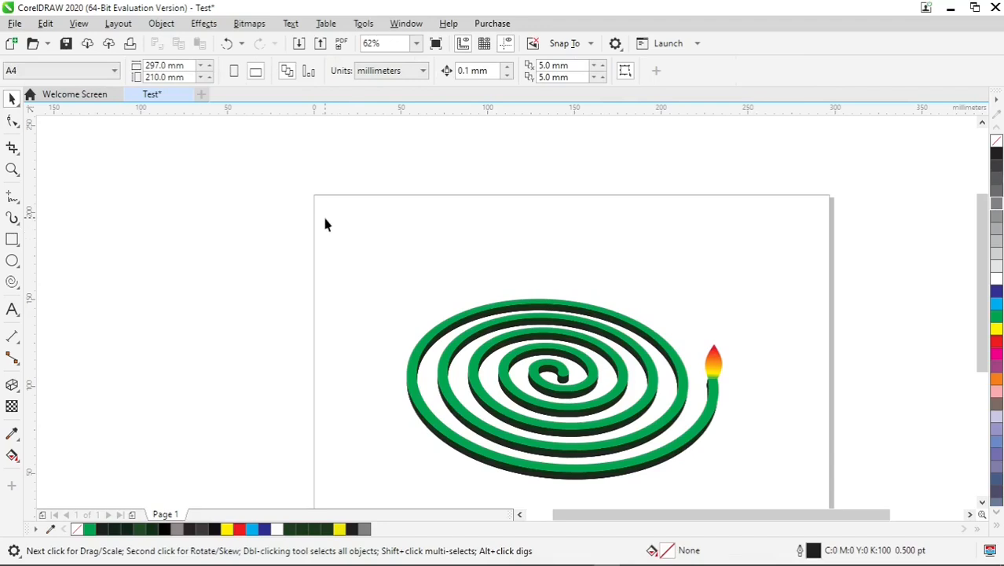
Group the extruded spiral and its flame tip into one object
drag(548, 375, 747, 500)
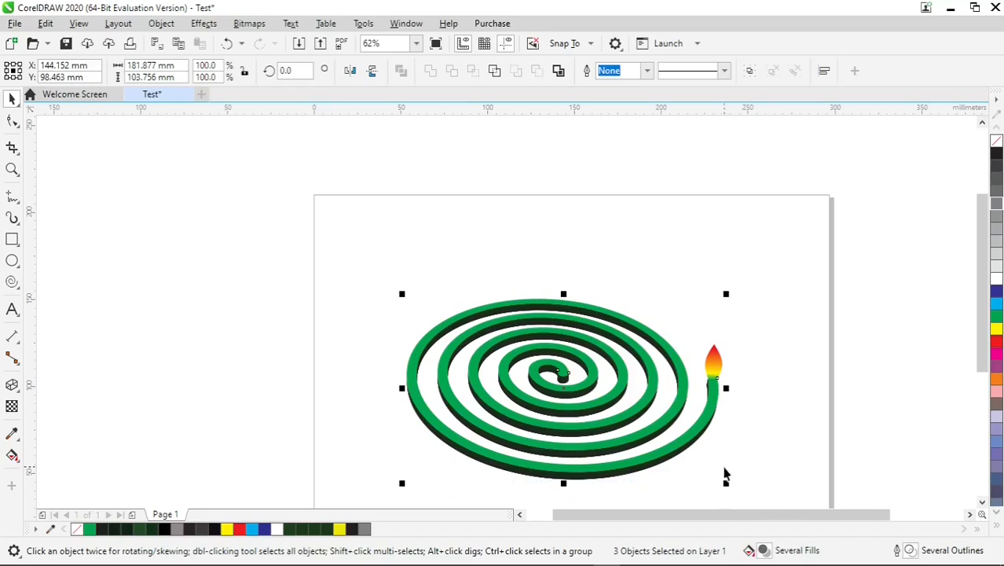
right_click(673, 418)
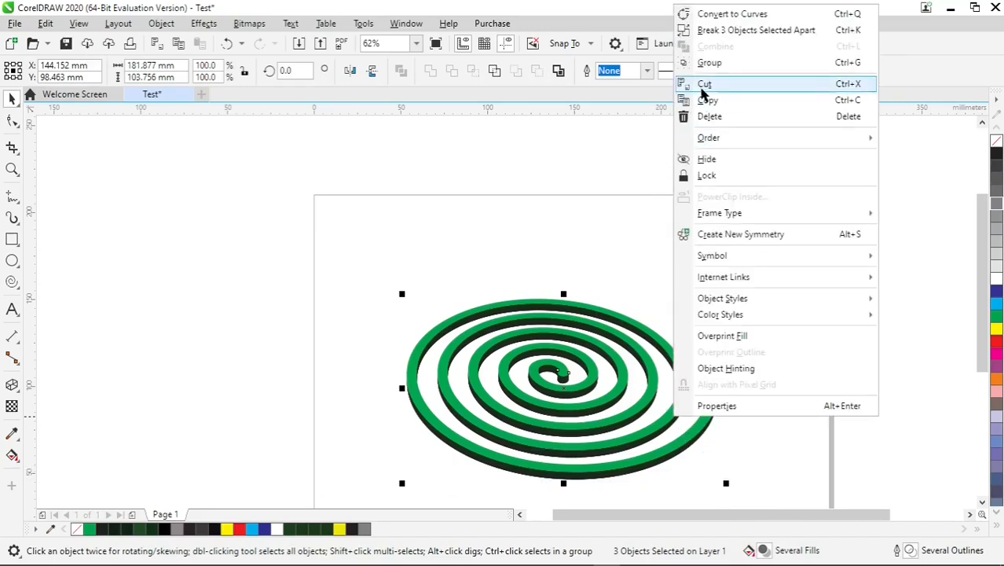
click(750, 72)
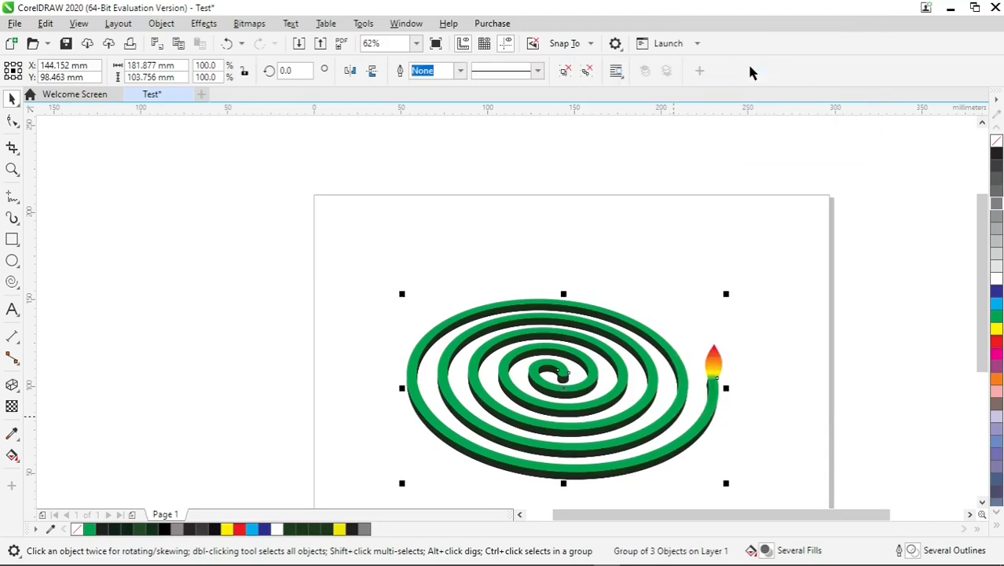
Rotate the grouped coil about 2.8° counterclockwise and move it lower on the page, centred near X 151.7 mm, Y 81.8 mm
click(664, 456)
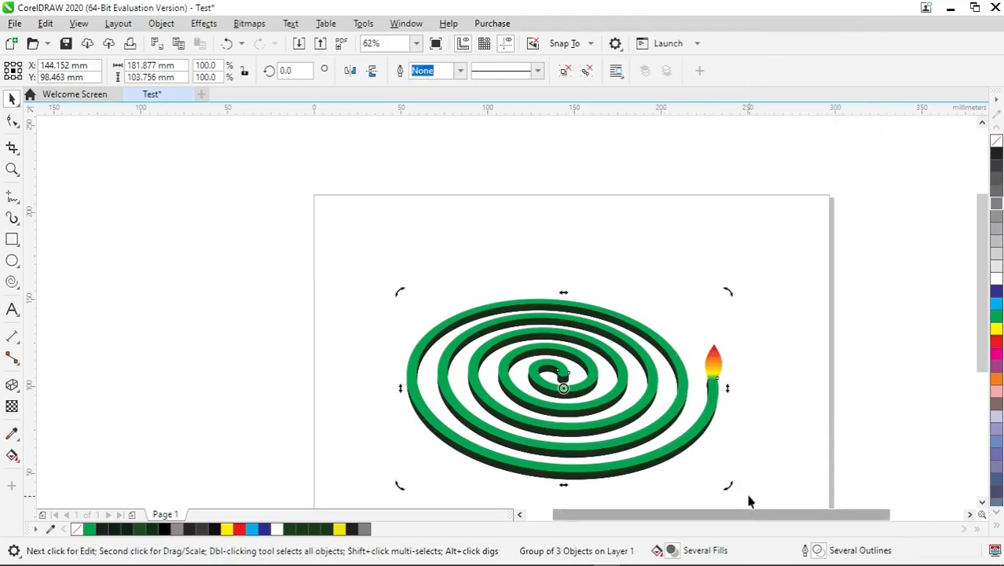
drag(728, 483, 732, 477)
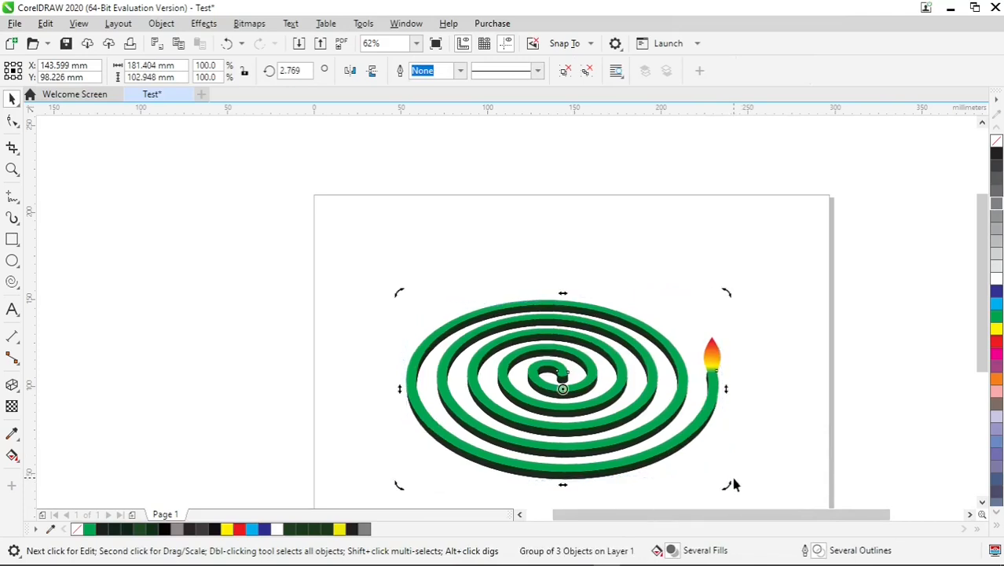
click(779, 407)
scroll(696, 434, down, 2)
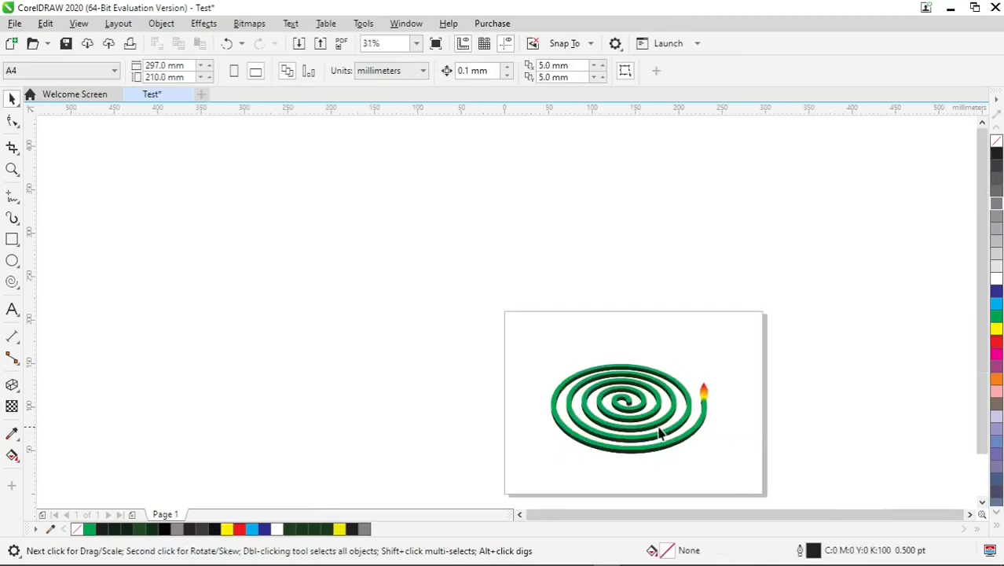
drag(660, 433, 667, 447)
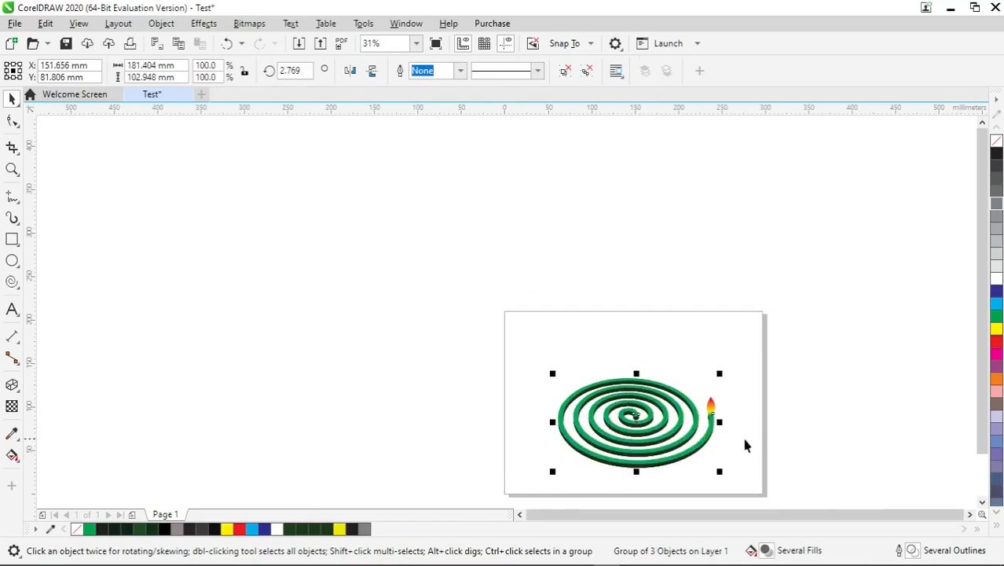
click(674, 463)
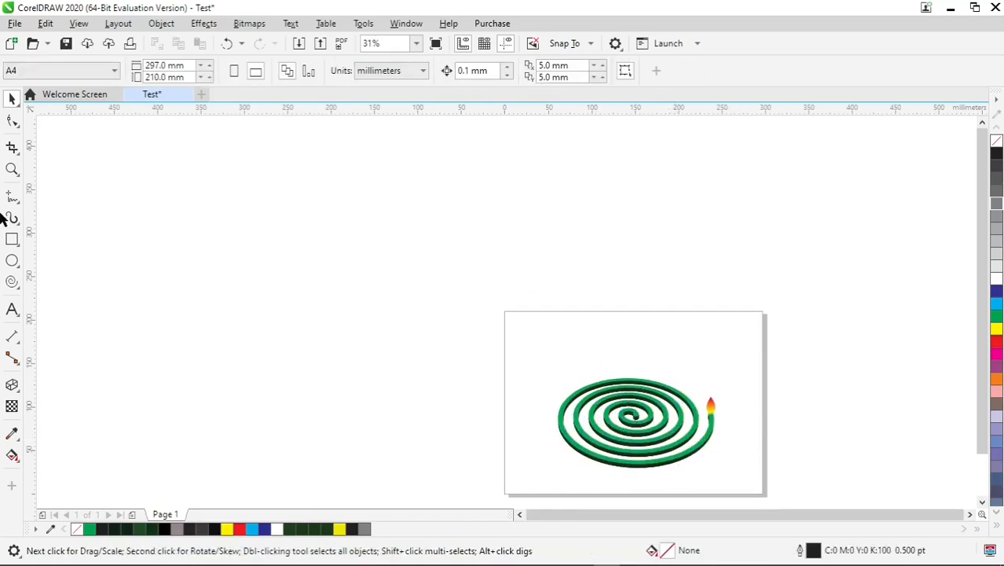
Create a 297 × 210 mm page-frame rectangle covering the whole page
double_click(11, 239)
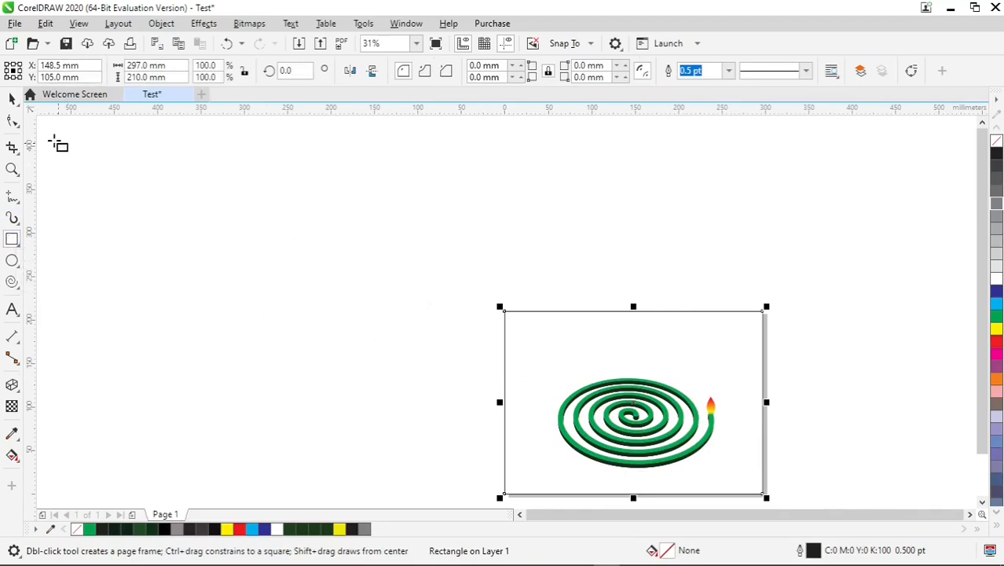
click(14, 101)
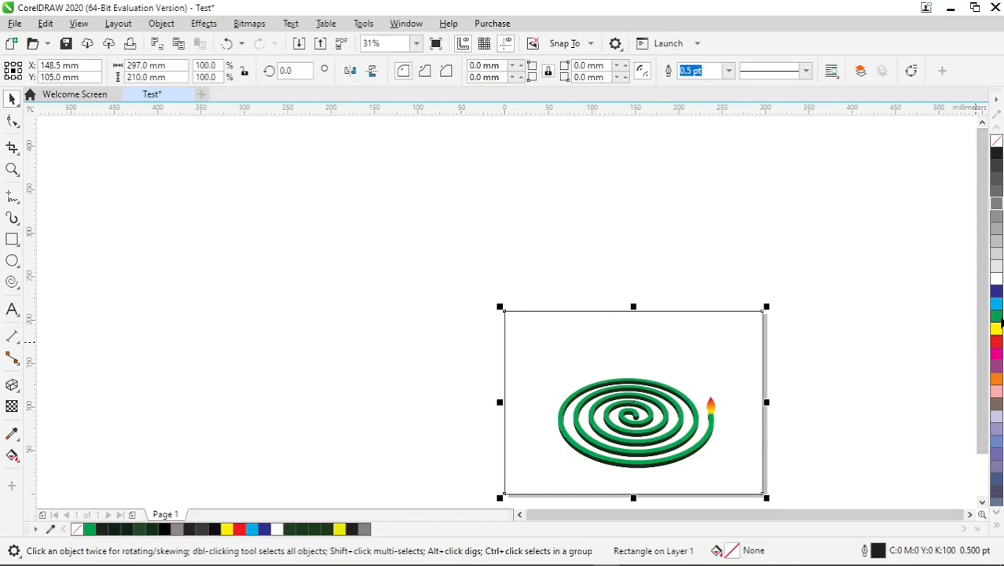
Give the page-sized background rectangle a green outline and a cyan fill
click(997, 319)
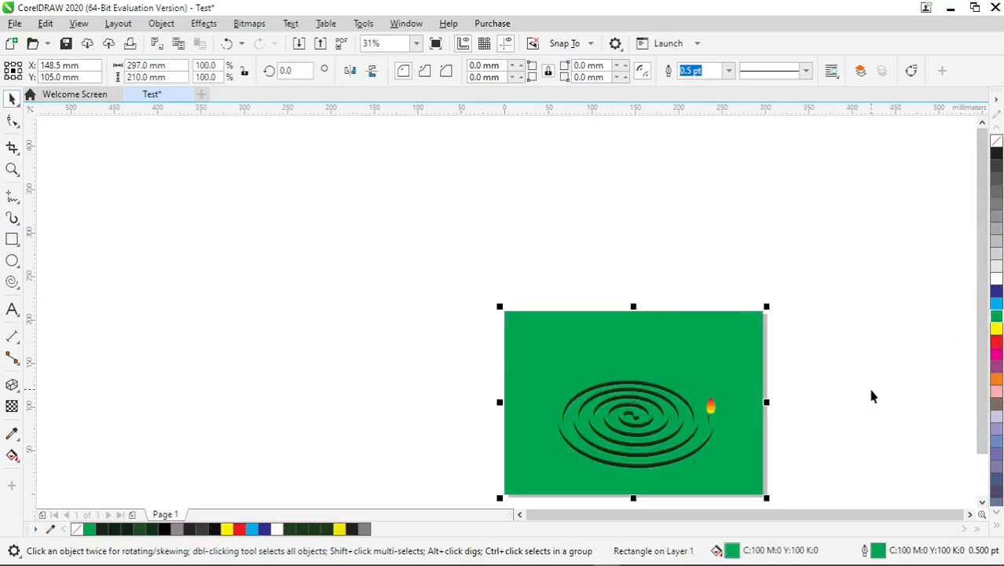
key(shift+F2)
click(751, 406)
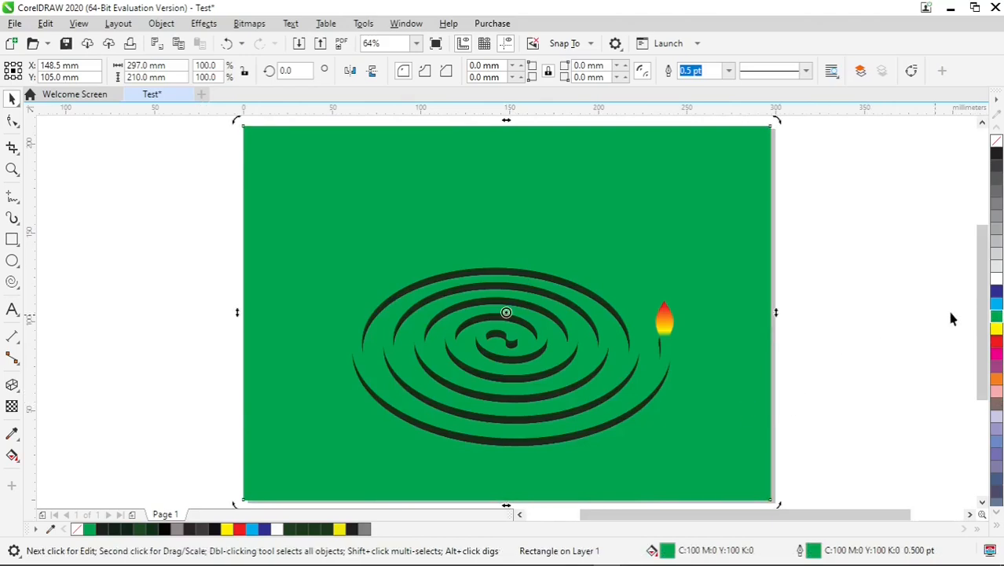
click(998, 305)
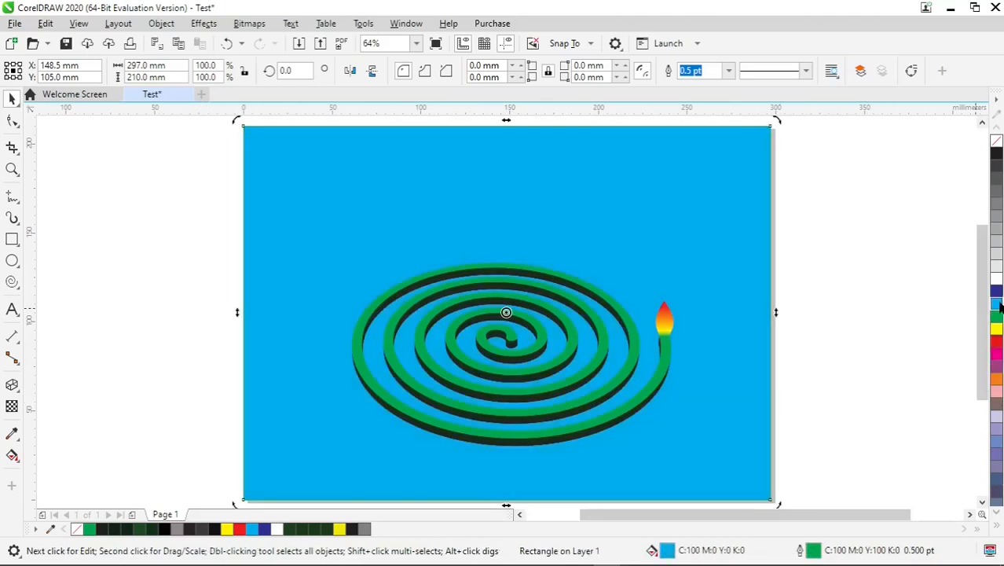
Move the grouped coil down over the background, centred near X 158.6 mm, Y 67.1 mm
click(865, 365)
click(615, 398)
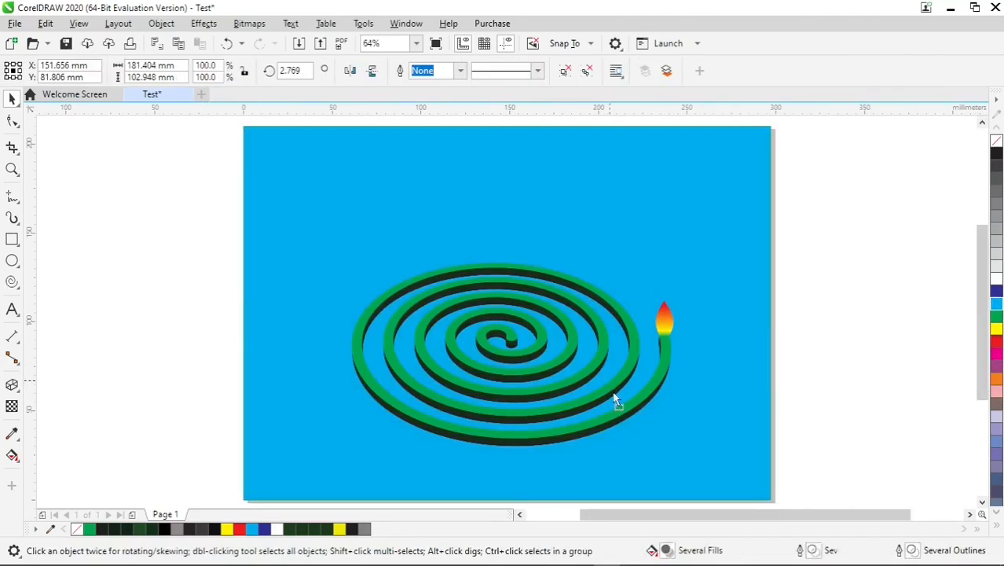
mouse_move(614, 401)
mouse_down()
mouse_move(618, 414)
mouse_move(628, 401)
mouse_up()
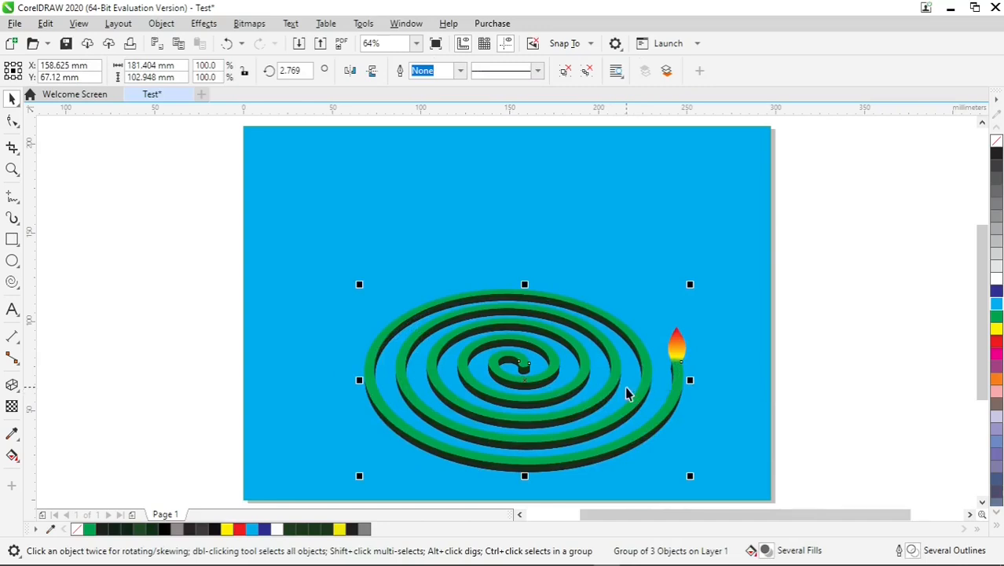
Add the artistic text "GRAPHIC DESIGN" in 24 pt Arial, starting just outside the page's left edge
click(11, 313)
click(169, 337)
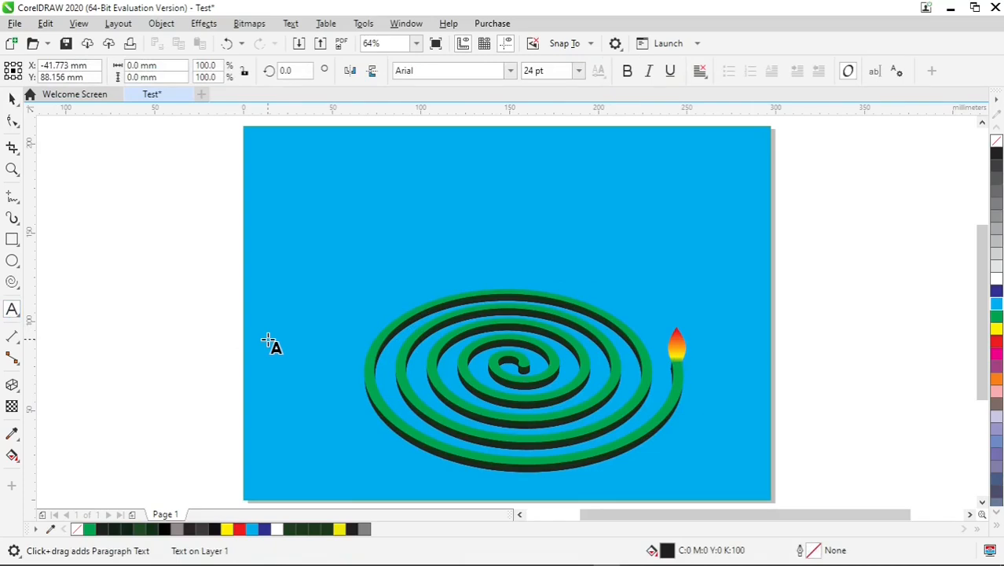
text(GRA)
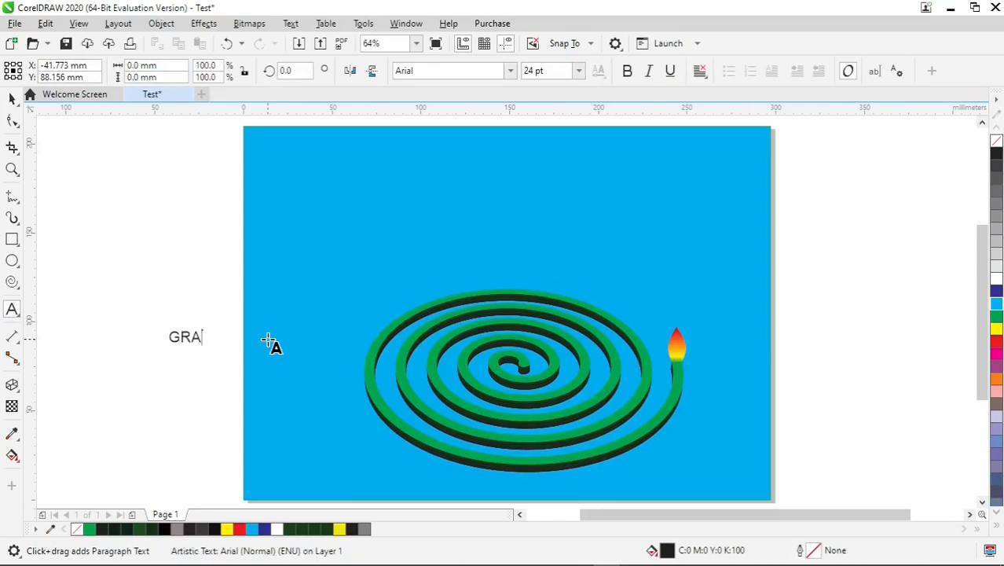
text(PHIC)
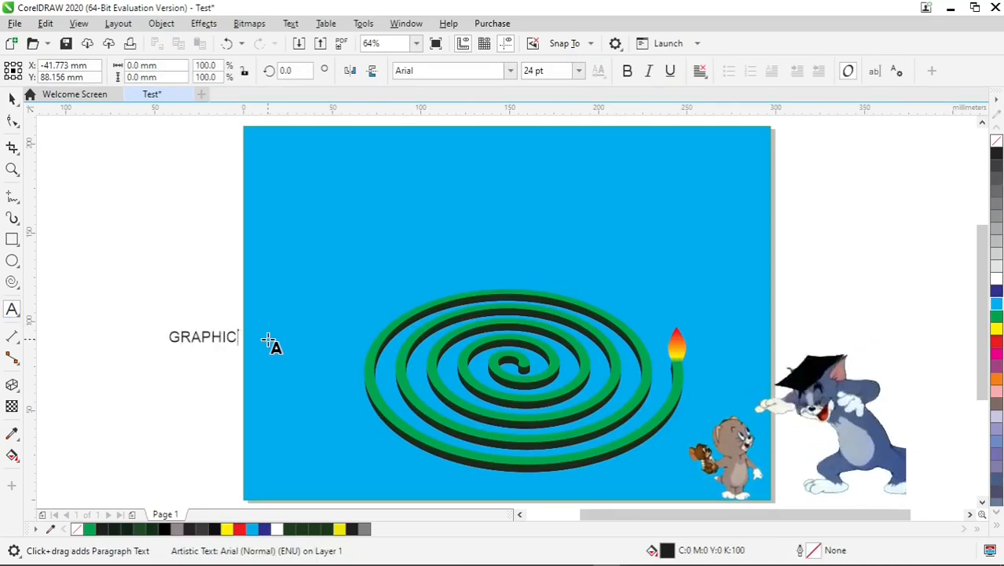
text( DESIGN)
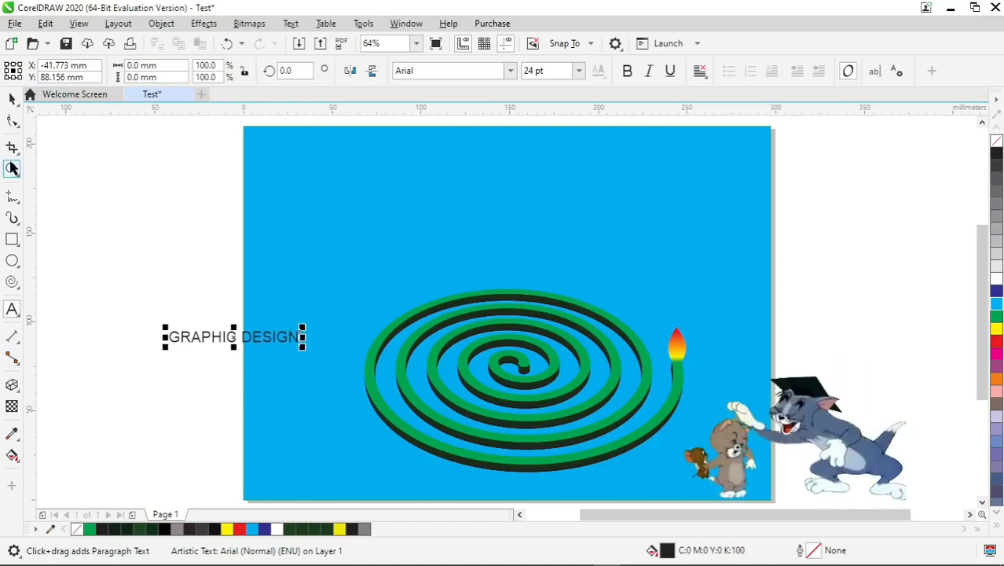
click(12, 100)
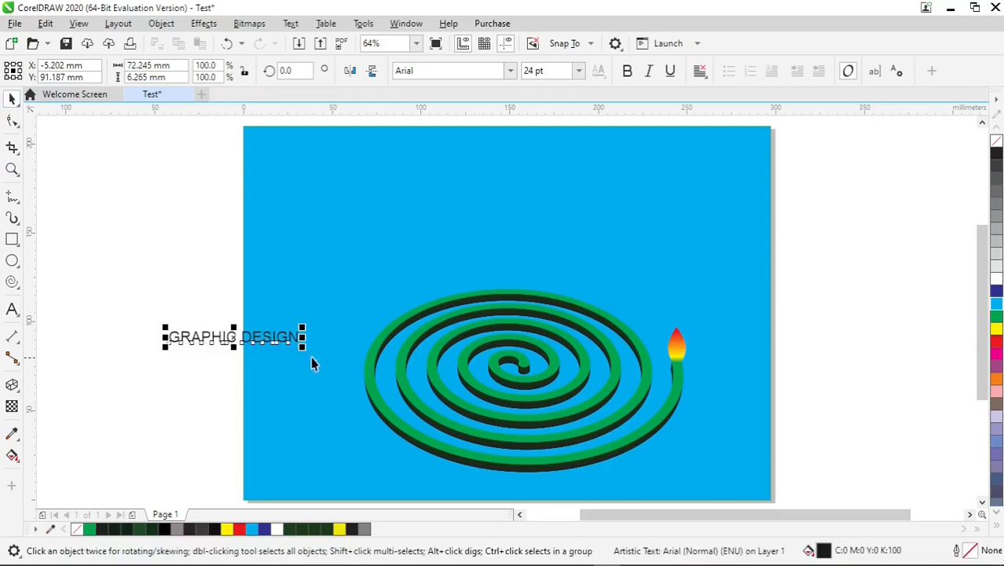
Enlarge the text to about 74 pt and place it above the coil, centred near X 156.3 mm, Y 170.2 mm
drag(306, 348, 563, 468)
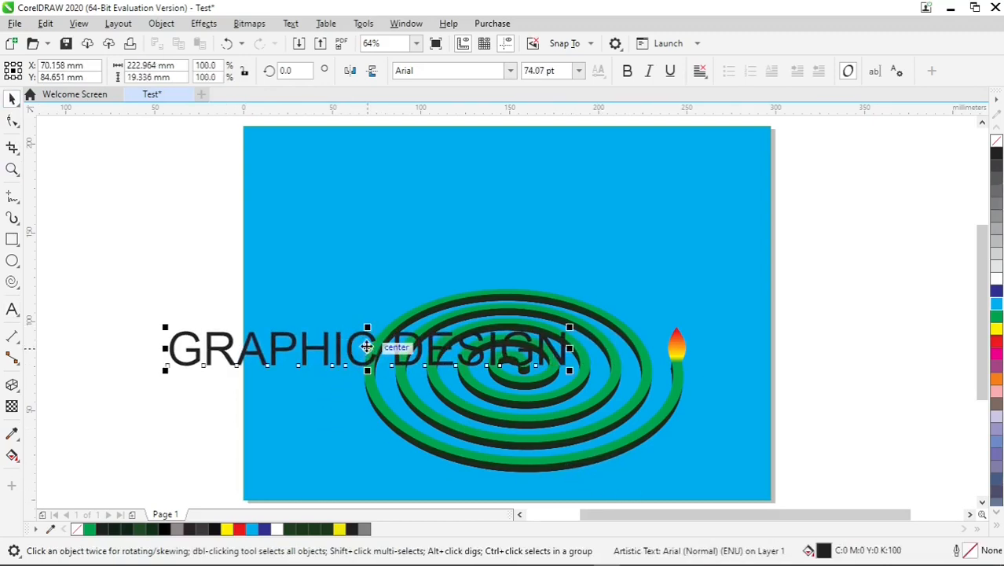
drag(452, 247, 520, 198)
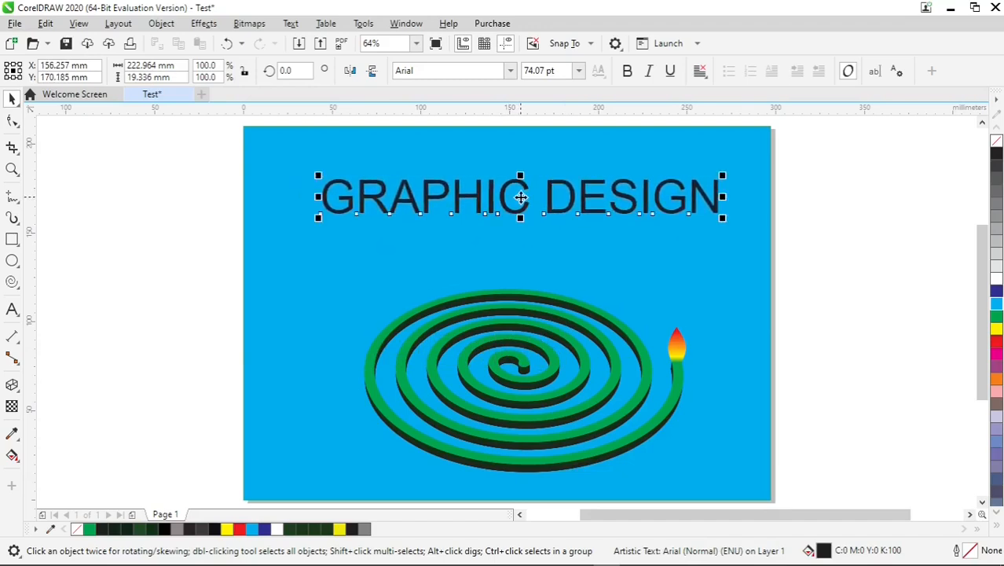
Set the heading's font to Cooper Black and centre it horizontally on the background rectangle
click(509, 71)
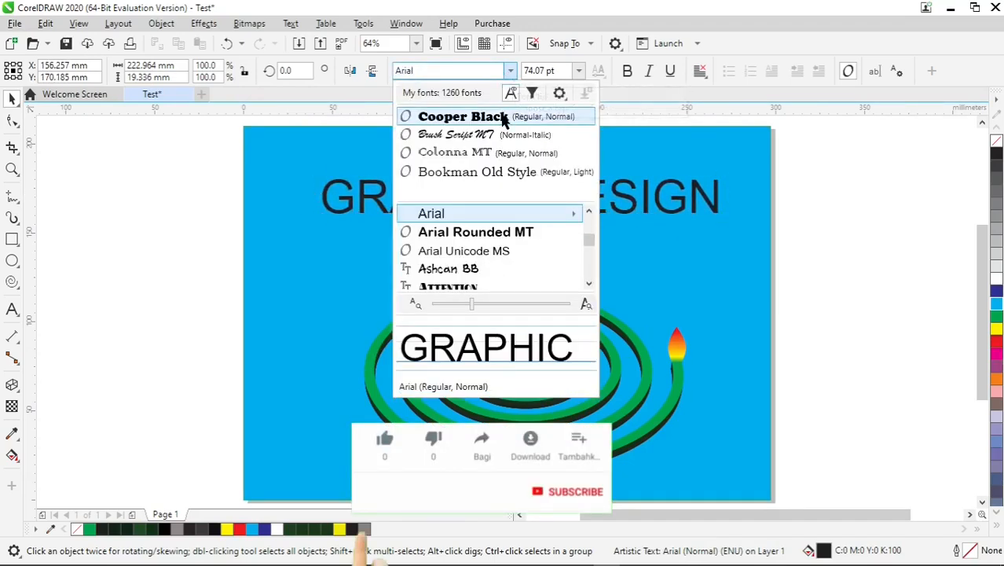
click(504, 118)
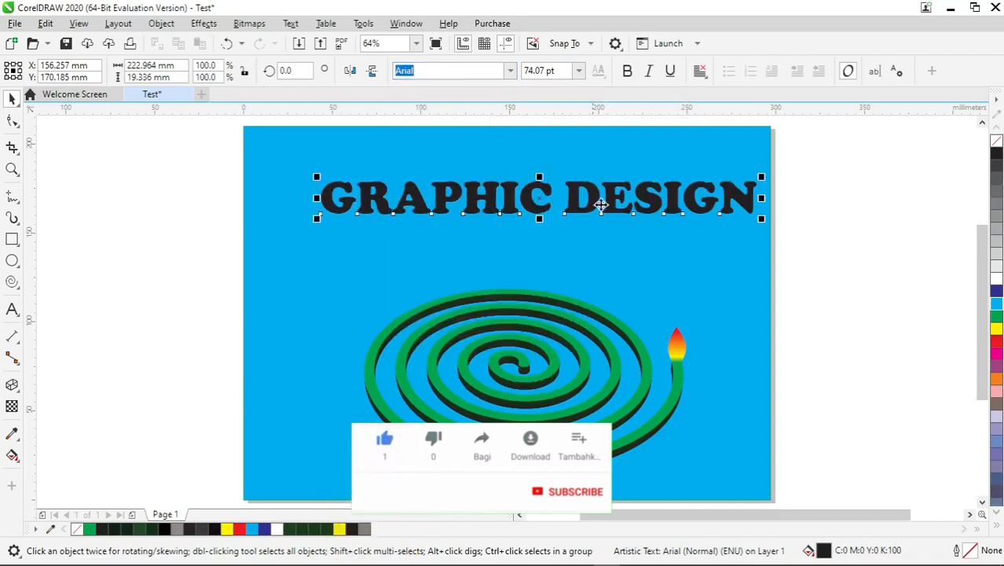
click(284, 201)
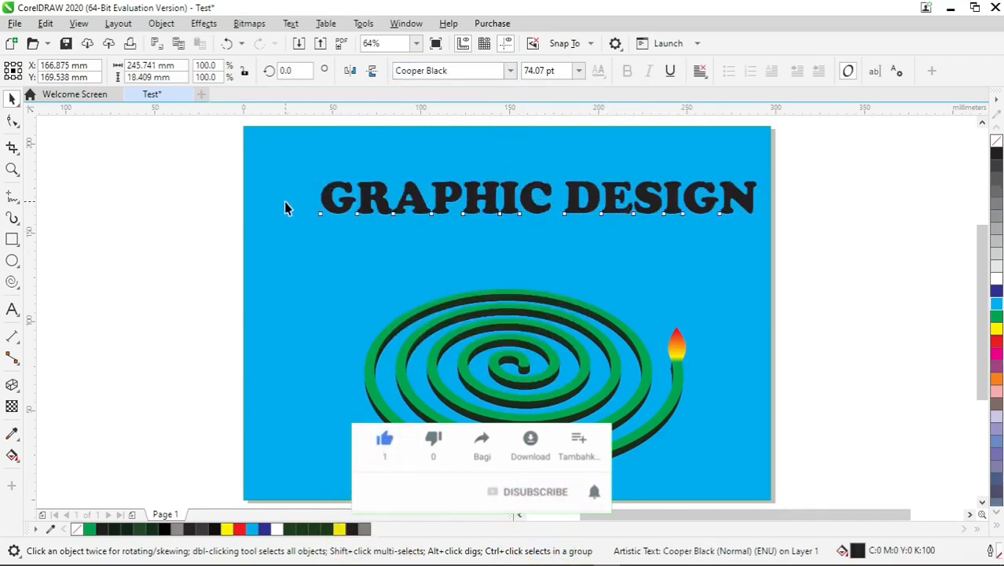
key(c)
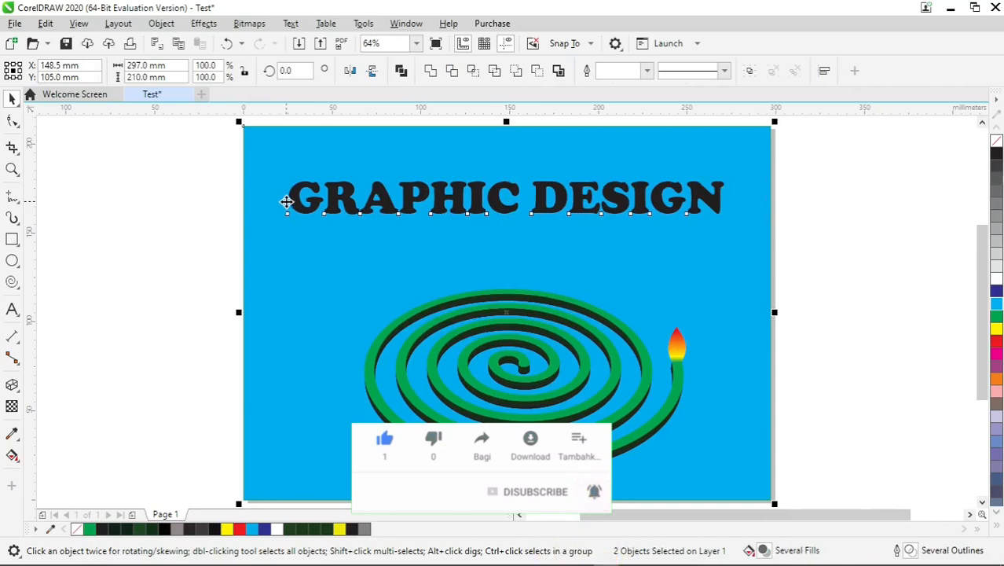
click(799, 209)
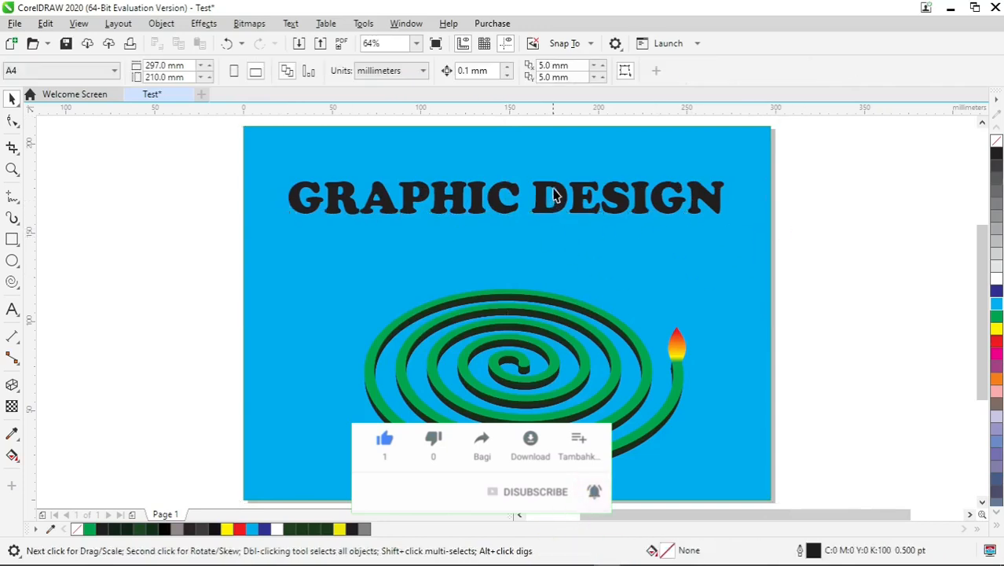
Move the heading up to about Y 176.2 mm and give it a blue fill with a white outline
click(556, 185)
drag(556, 179, 557, 175)
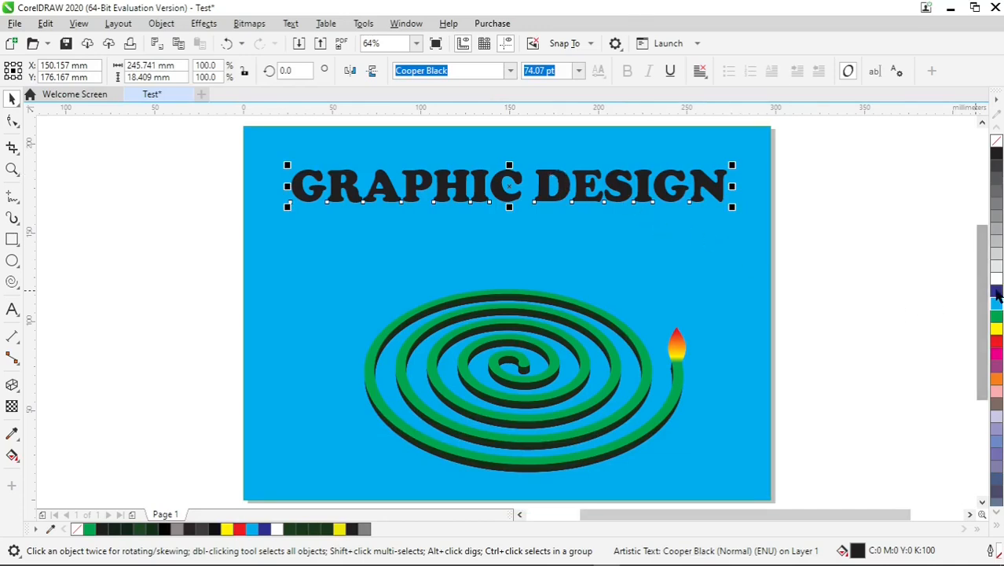
click(997, 289)
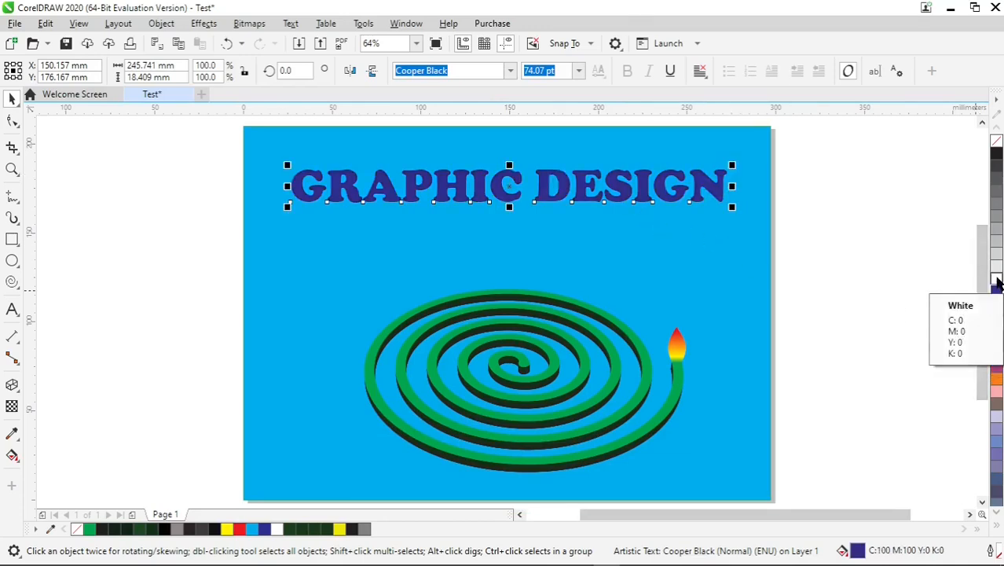
right_click(996, 281)
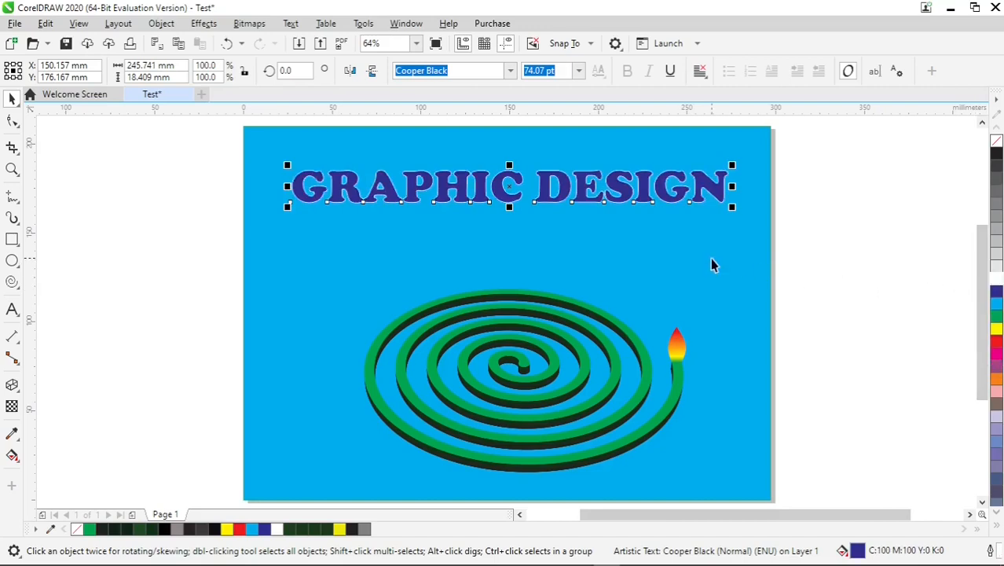
Set the heading's outline to 4.0 pt with round corners and line caps, placed behind the fill and scaling with the object
key(F12)
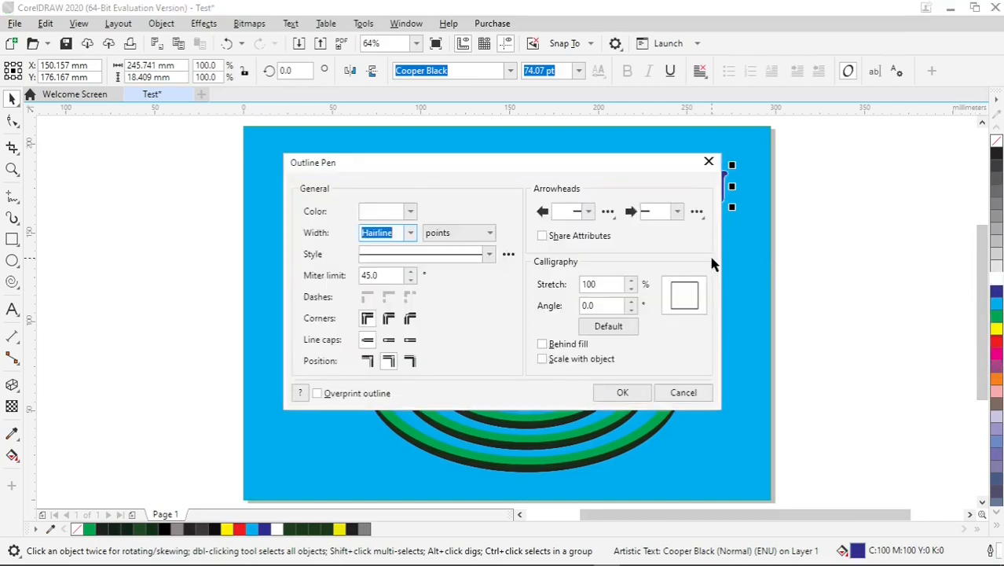
click(571, 359)
drag(503, 160, 409, 245)
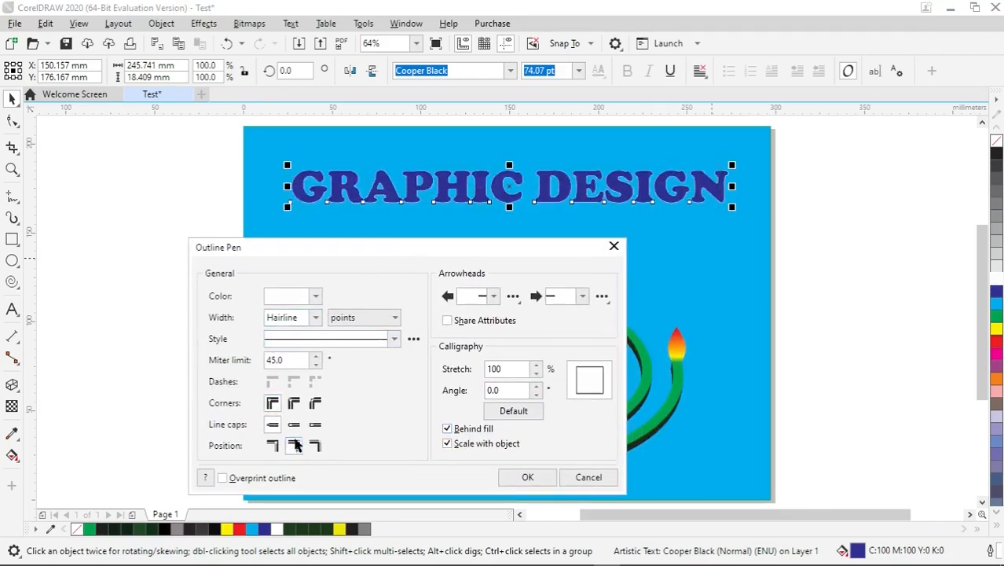
click(314, 318)
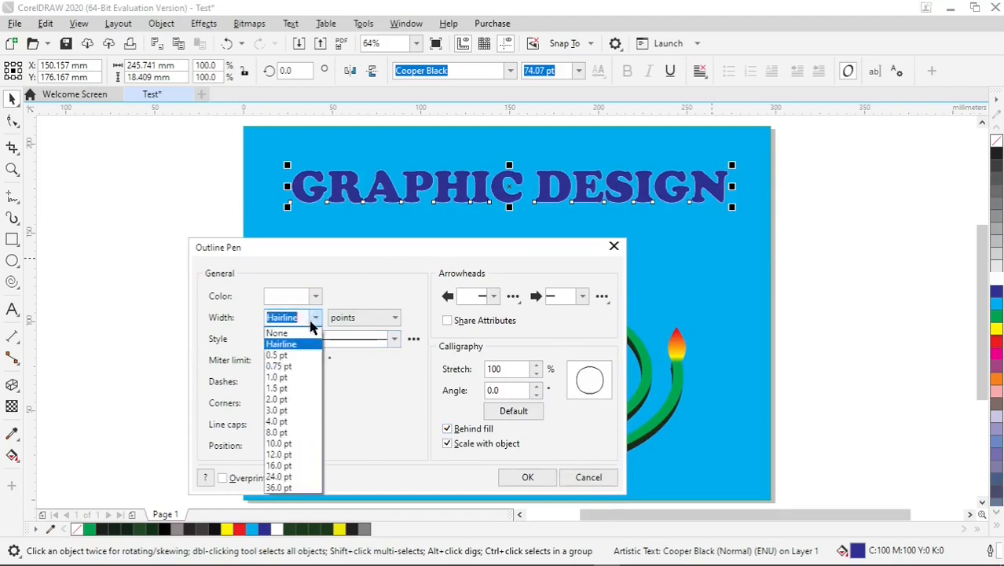
click(290, 422)
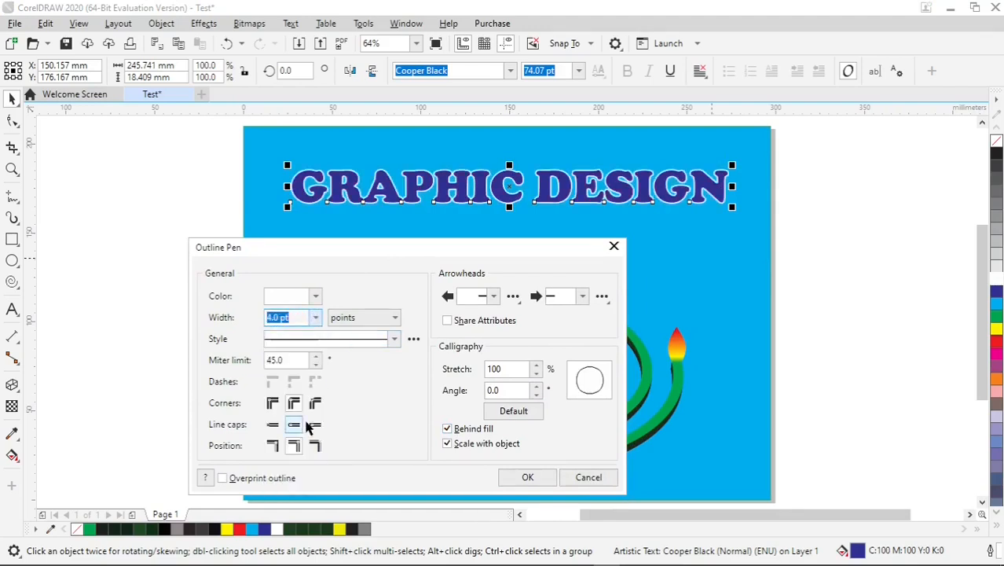
click(525, 478)
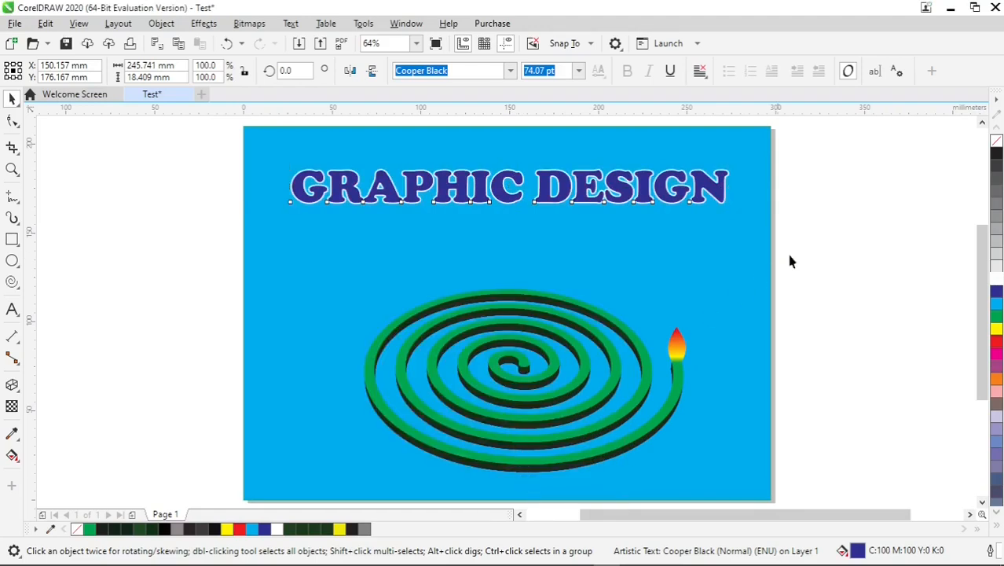
Deselect the heading and check the finished artwork in a full-screen preview
click(823, 242)
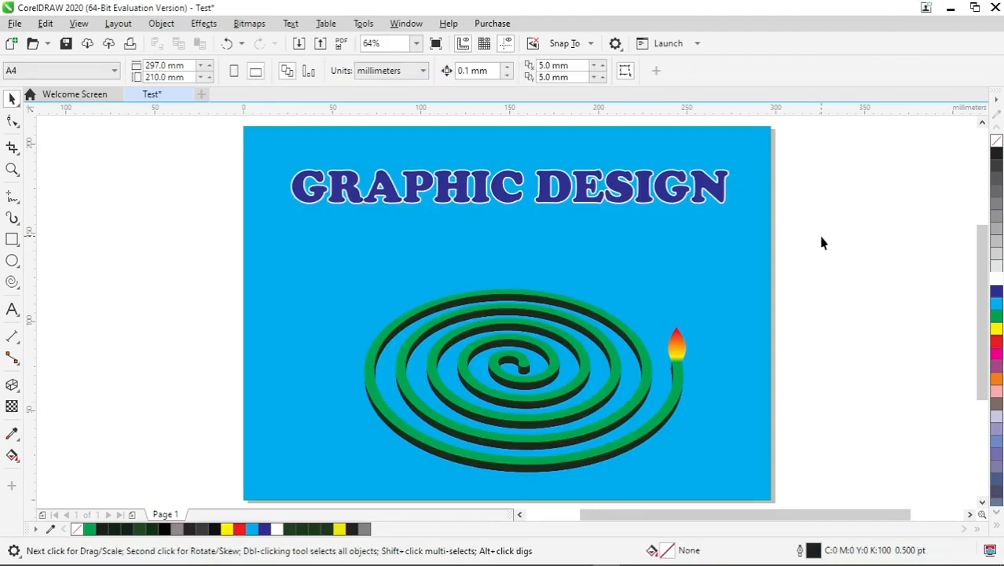
key(F9)
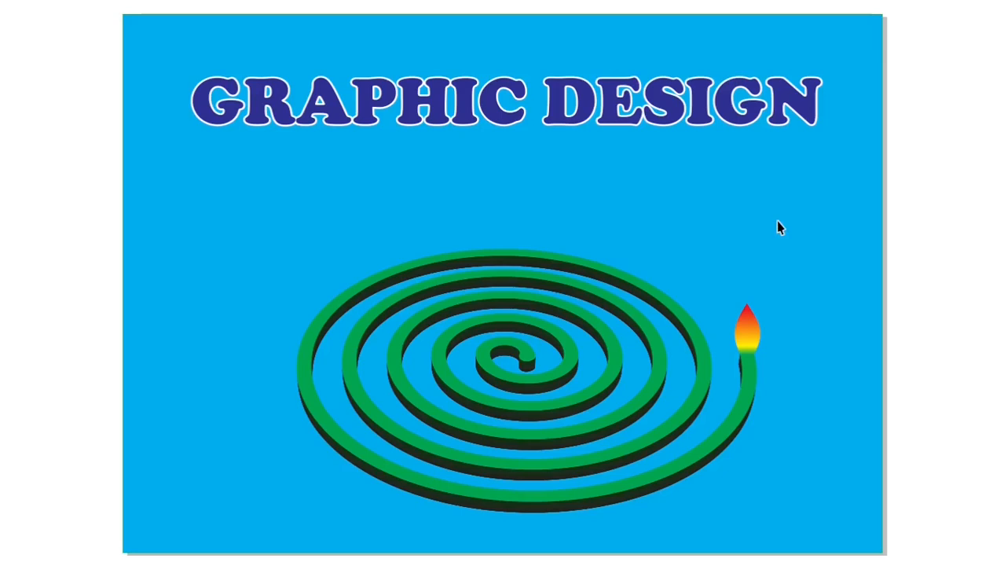
key(F9)
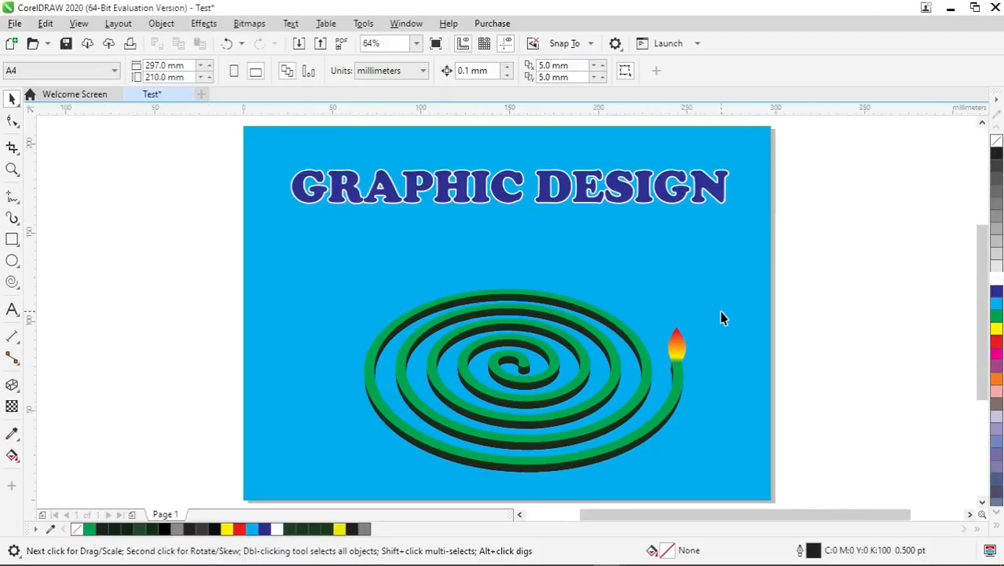